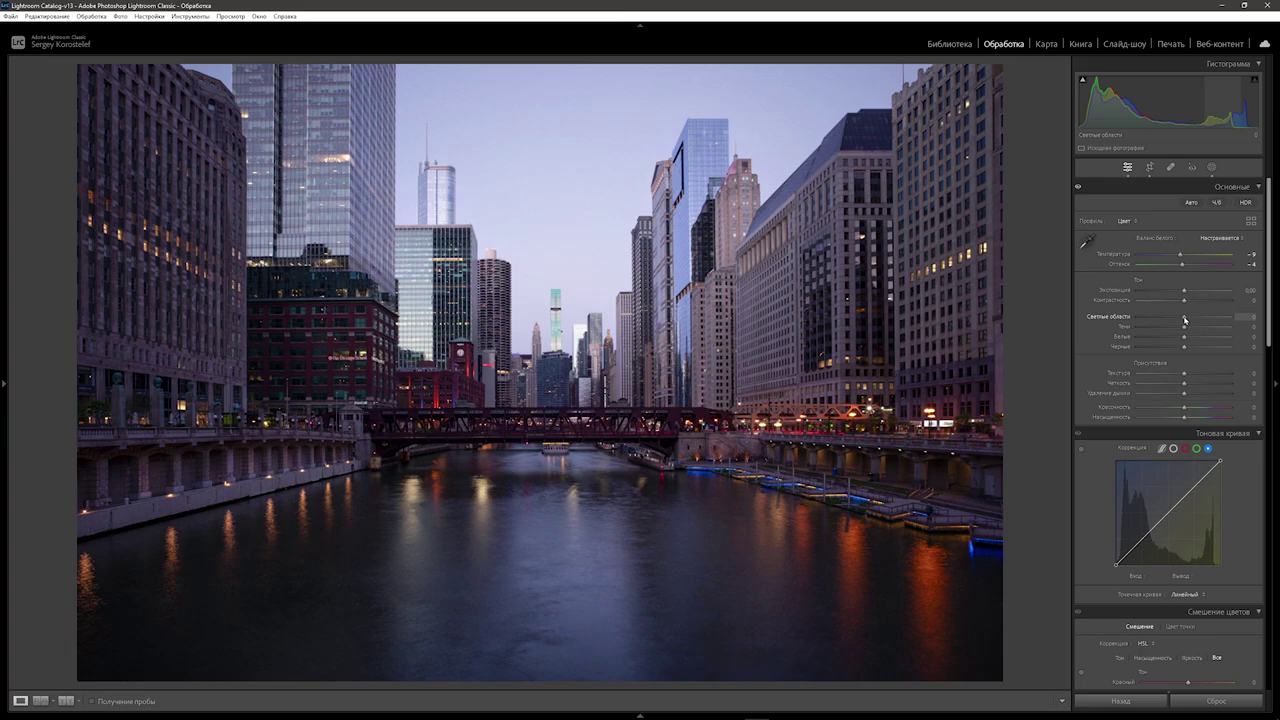
- Set Basic tone to Highlights -80, Shadows +100, Whites +17 and Blacks -25
left_click_drag(1185, 319, 1150, 320)
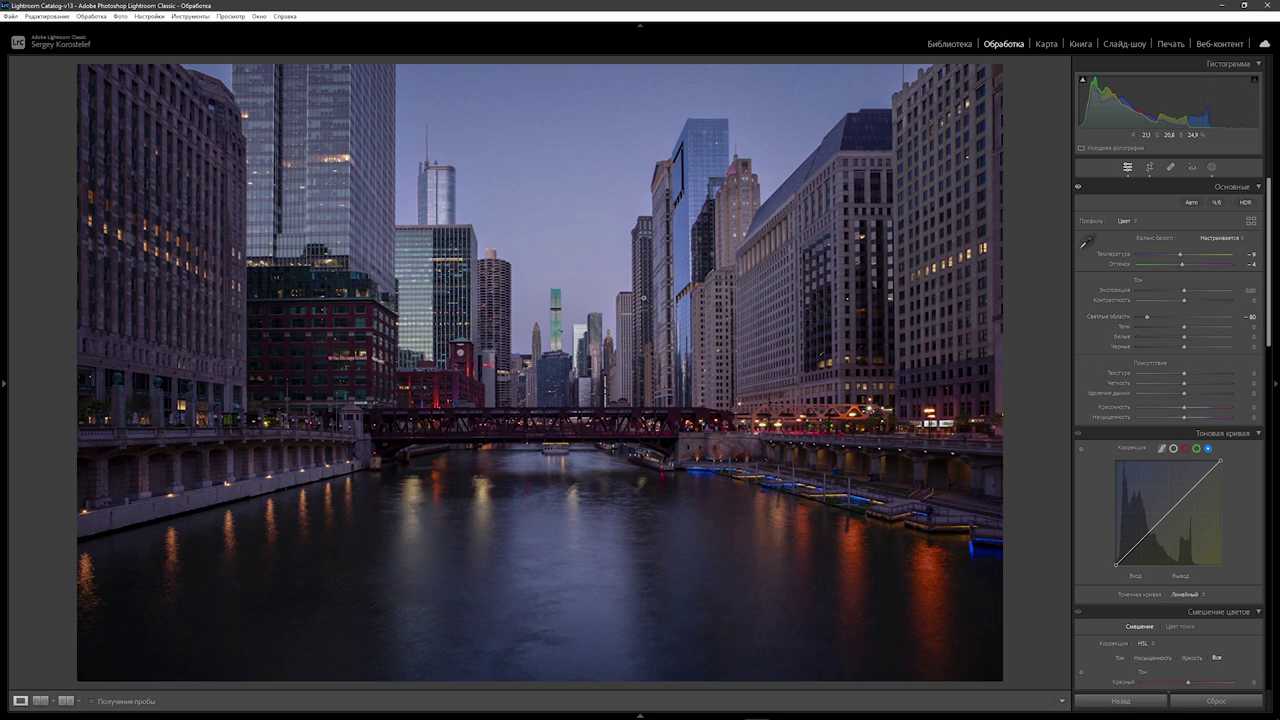
mouse_move(1147, 316)
left_mouse_down()
mouse_move(1201, 319)
mouse_move(1147, 317)
left_mouse_up()
left_click_drag(1185, 328, 1233, 328)
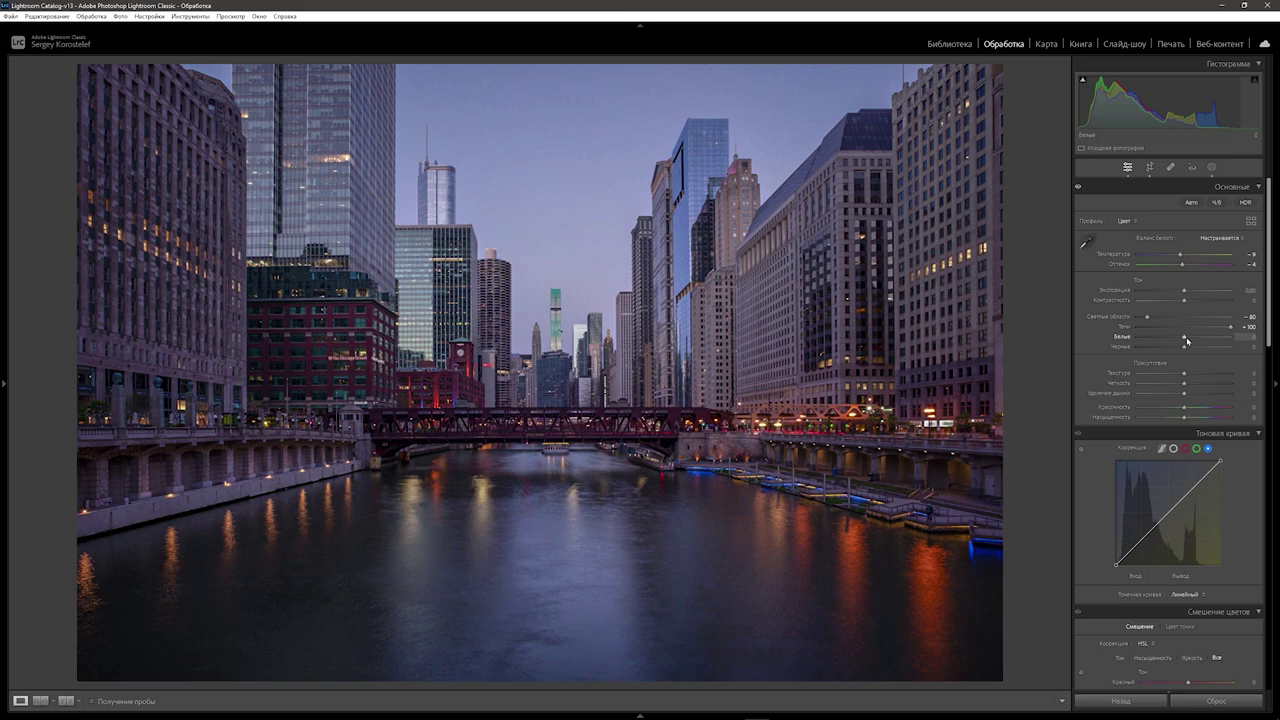
left_click_drag(1186, 341, 1192, 341)
mouse_move(1184, 347)
left_mouse_down()
mouse_move(1148, 348)
mouse_move(1173, 347)
left_mouse_up()
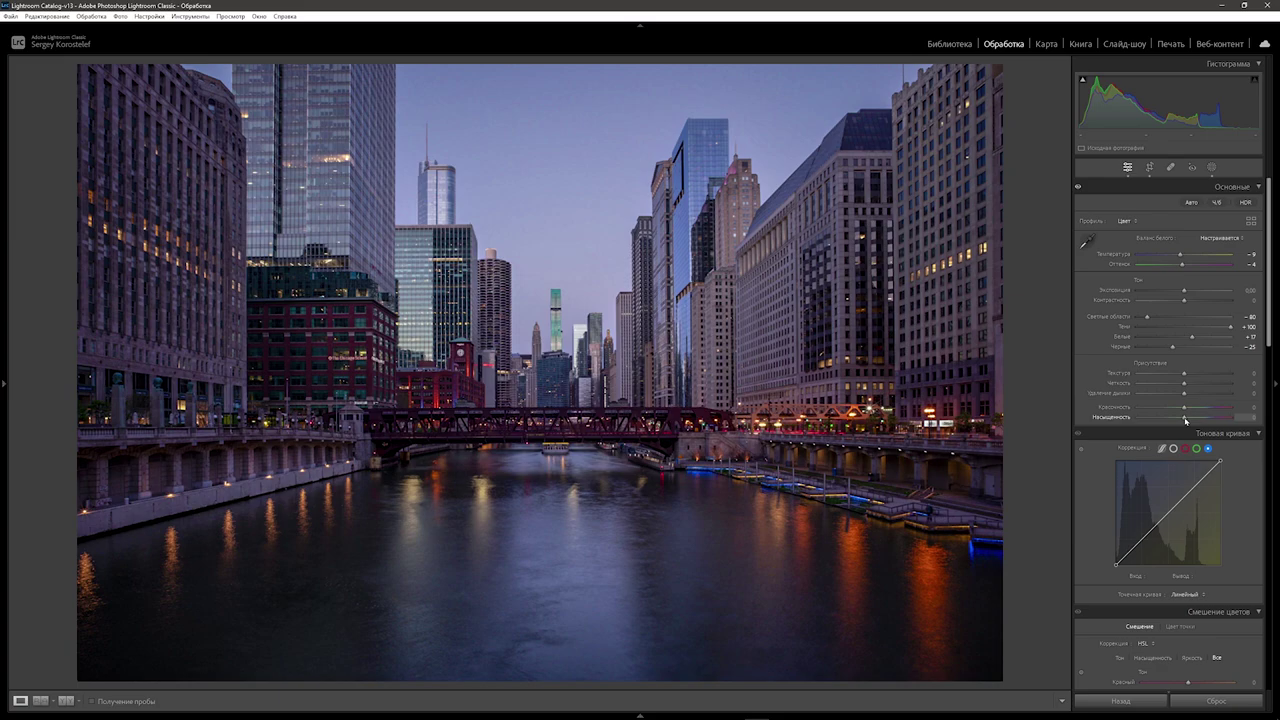
- Set overall Saturation to +10 and switch the Tone Curve to the RGB point curve
left_click_drag(1186, 421, 1188, 421)
left_click_drag(1188, 417, 1181, 417)
left_click(1174, 449)
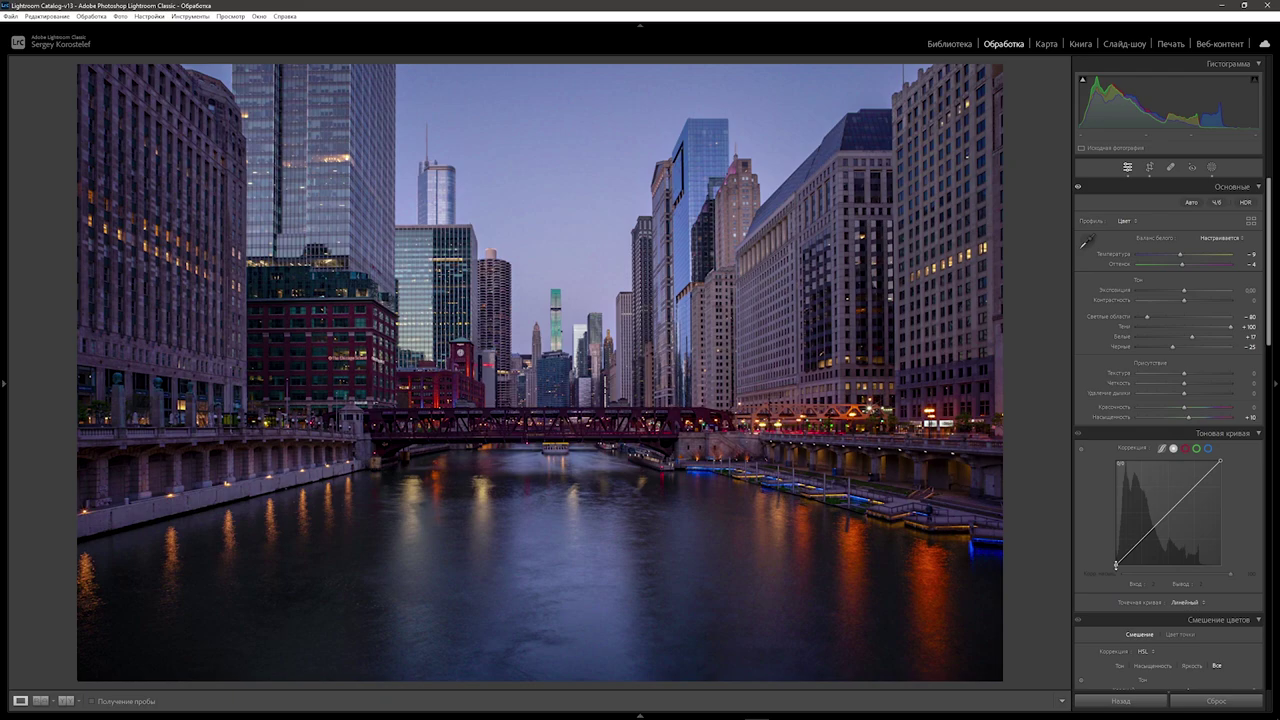
- Shape an RGB point curve S-curve: lifted black point, 40→28 shadow point, 189→199 highlight point
left_click_drag(1116, 563, 1104, 552)
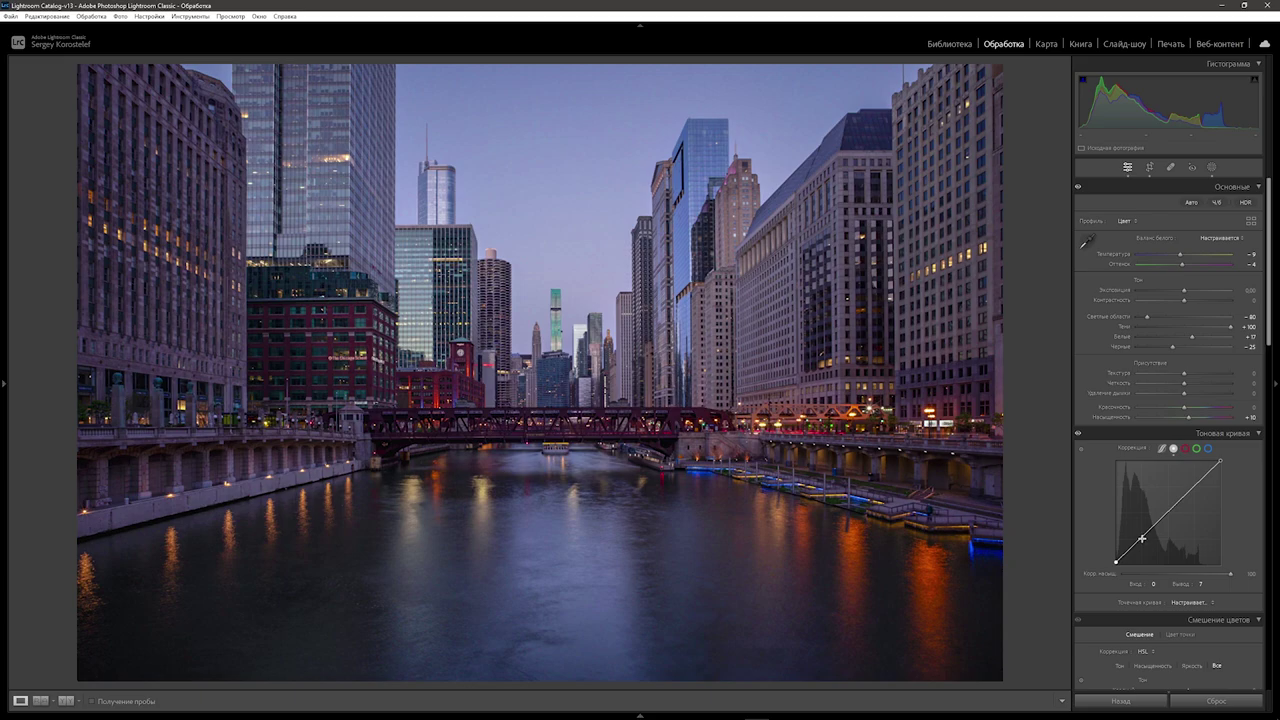
left_click(1141, 538)
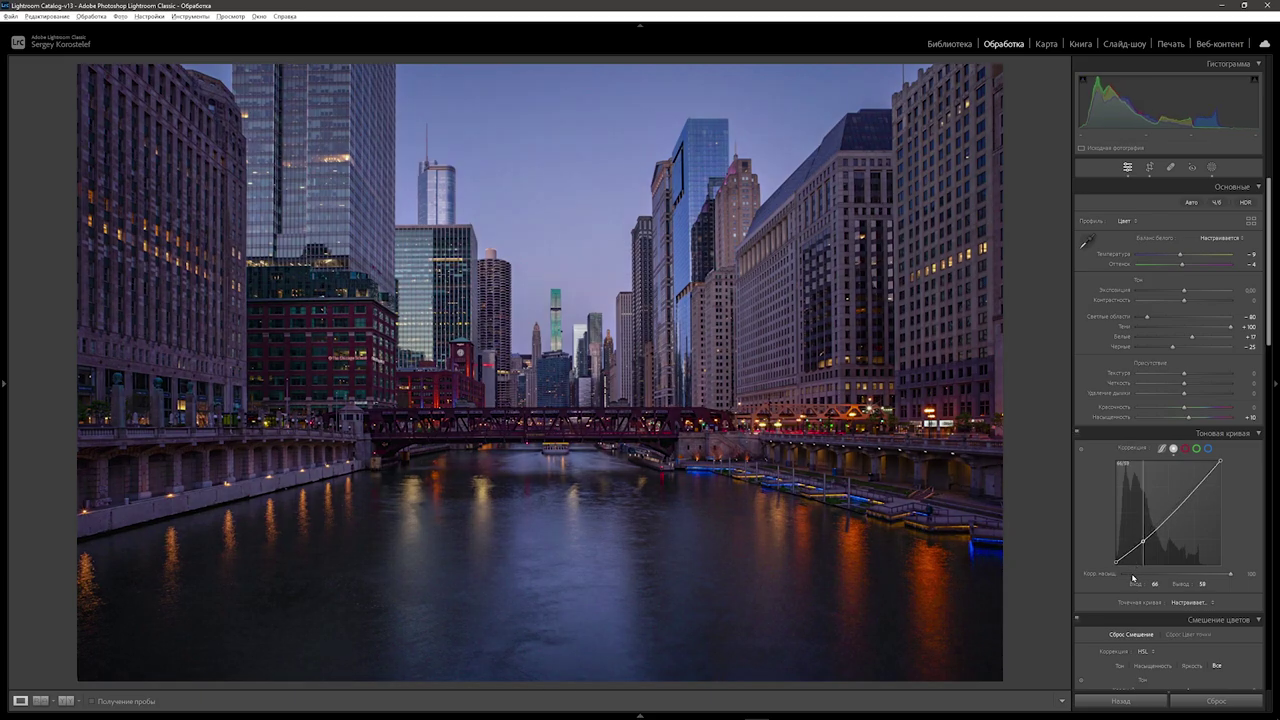
left_click_drag(1132, 551, 1131, 575)
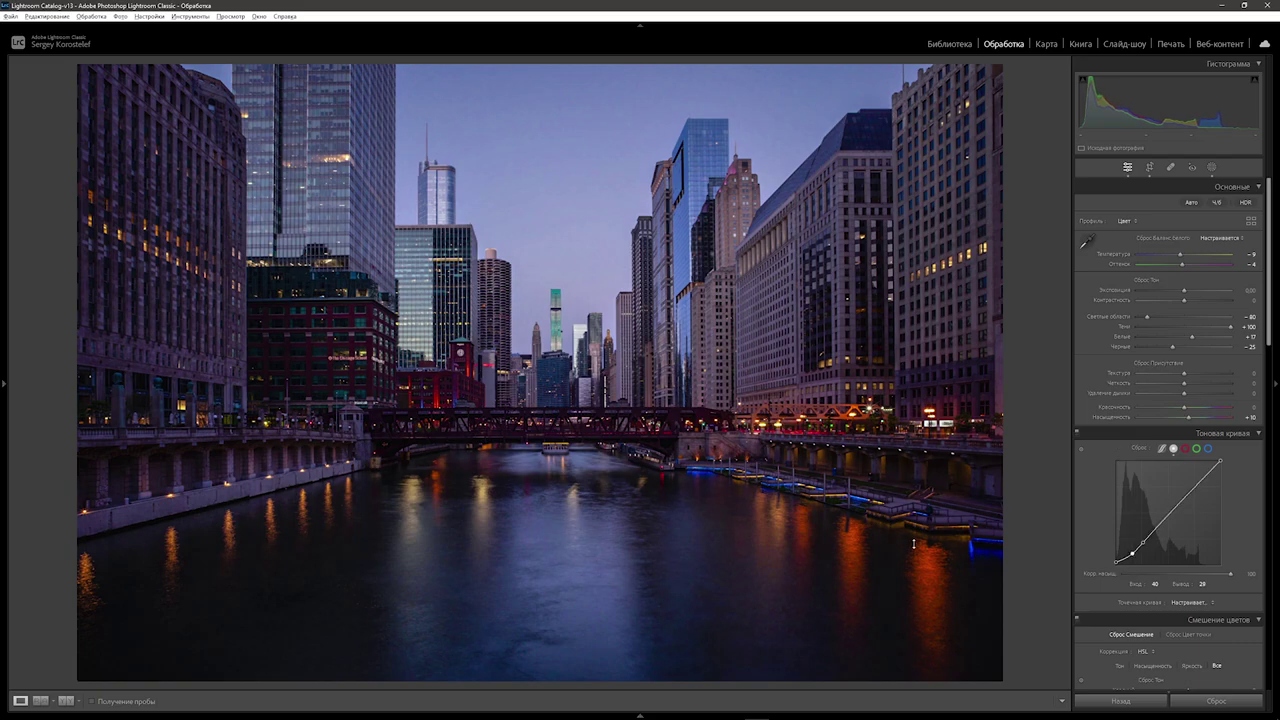
left_click(136, 552)
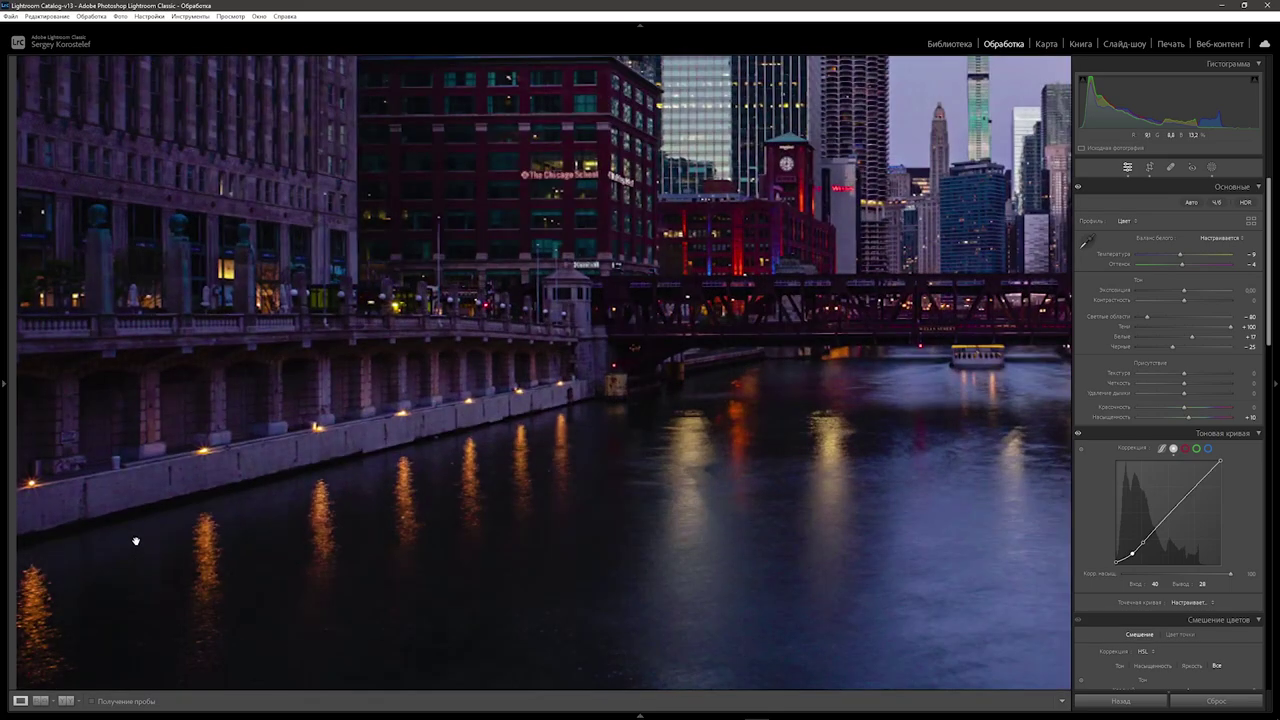
left_click(281, 508)
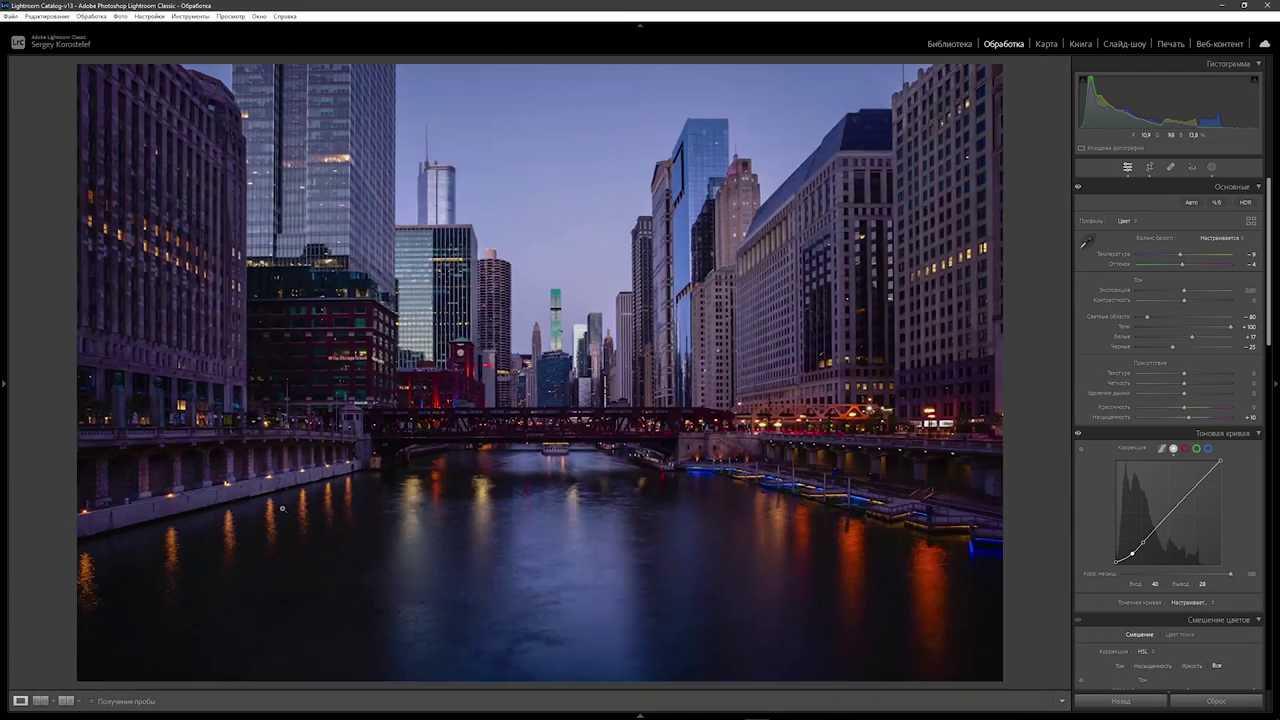
key("alt")
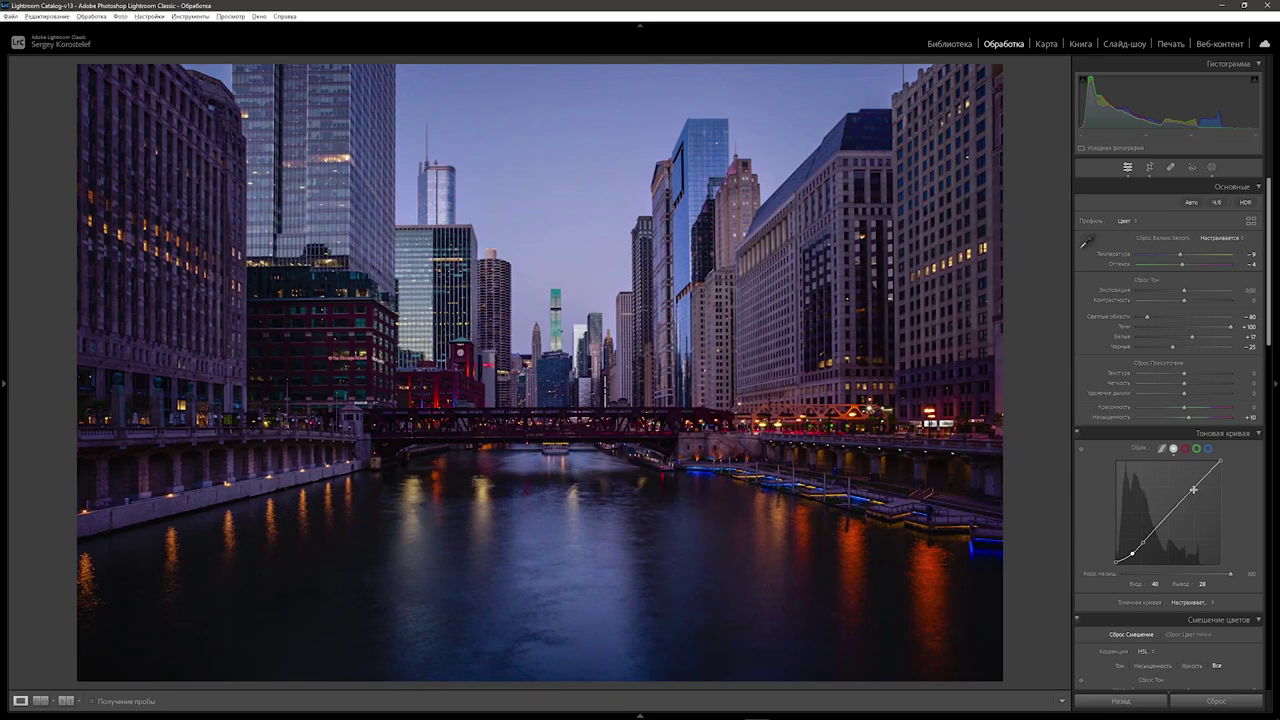
left_click_drag(1193, 489, 1190, 465)
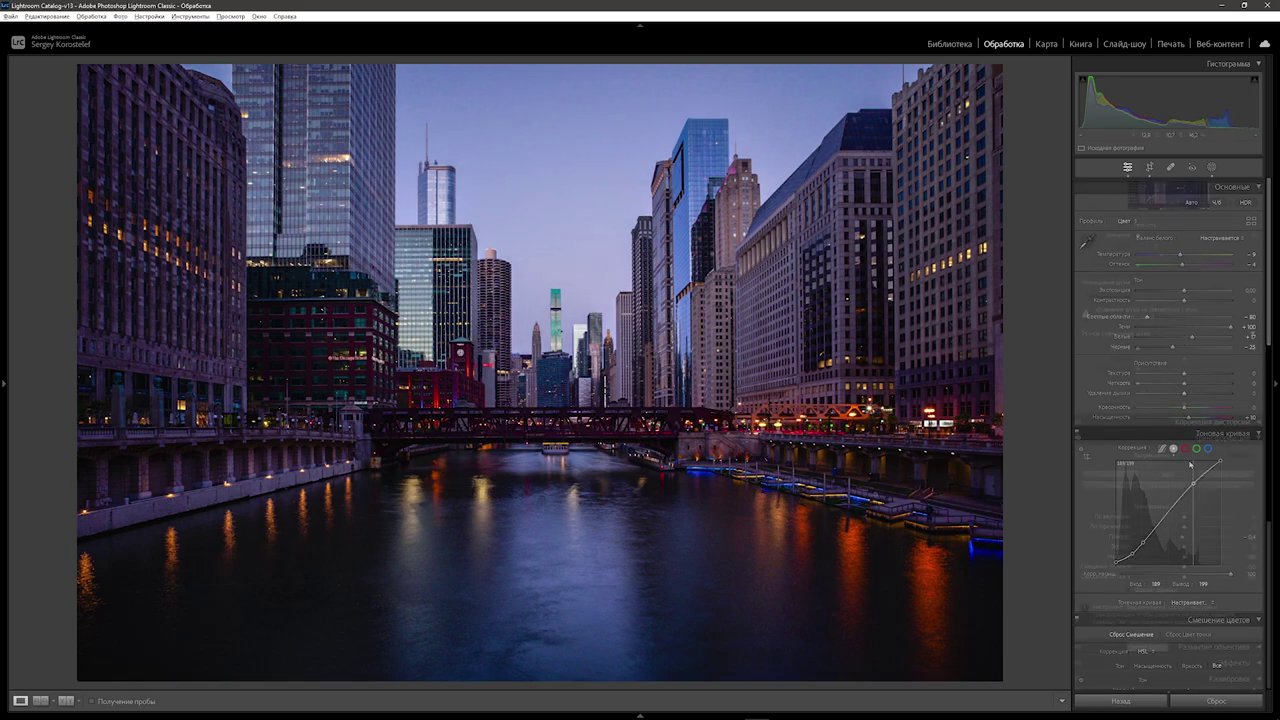
- Straighten the photo with a Transform rotation of -0.4
scroll(1190, 465, "down", 10)
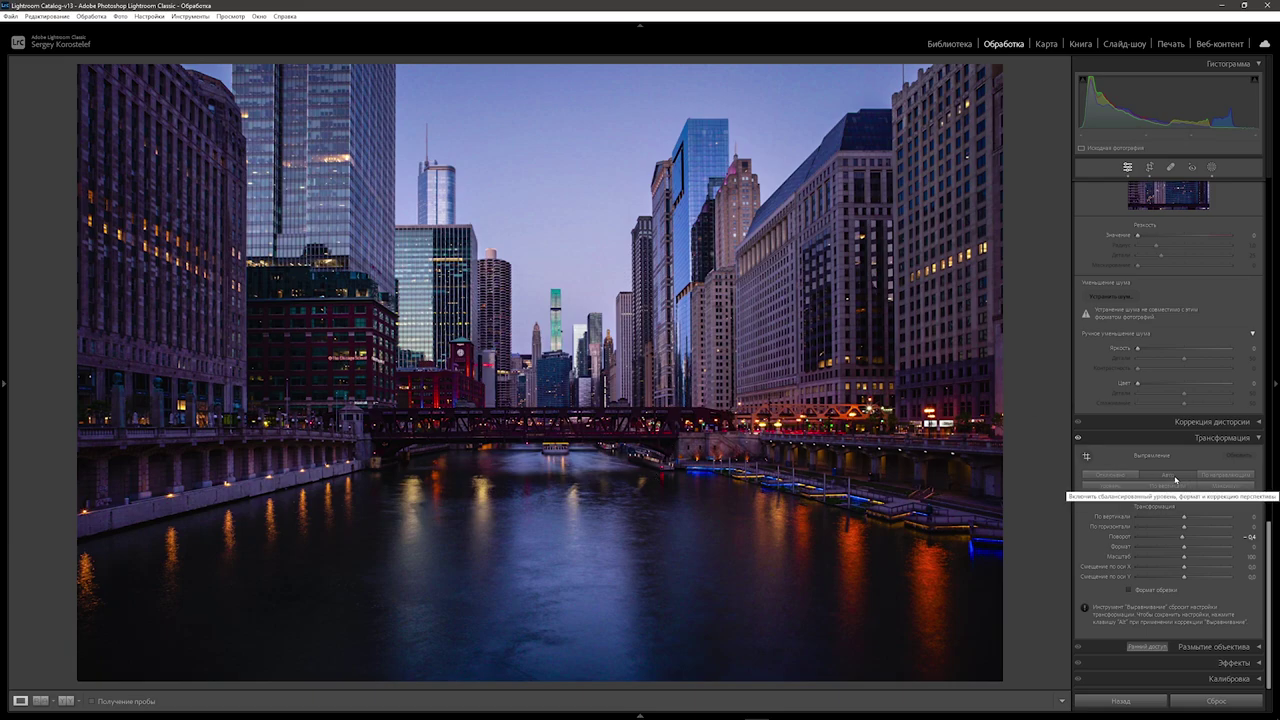
left_click_drag(1244, 540, 1246, 540)
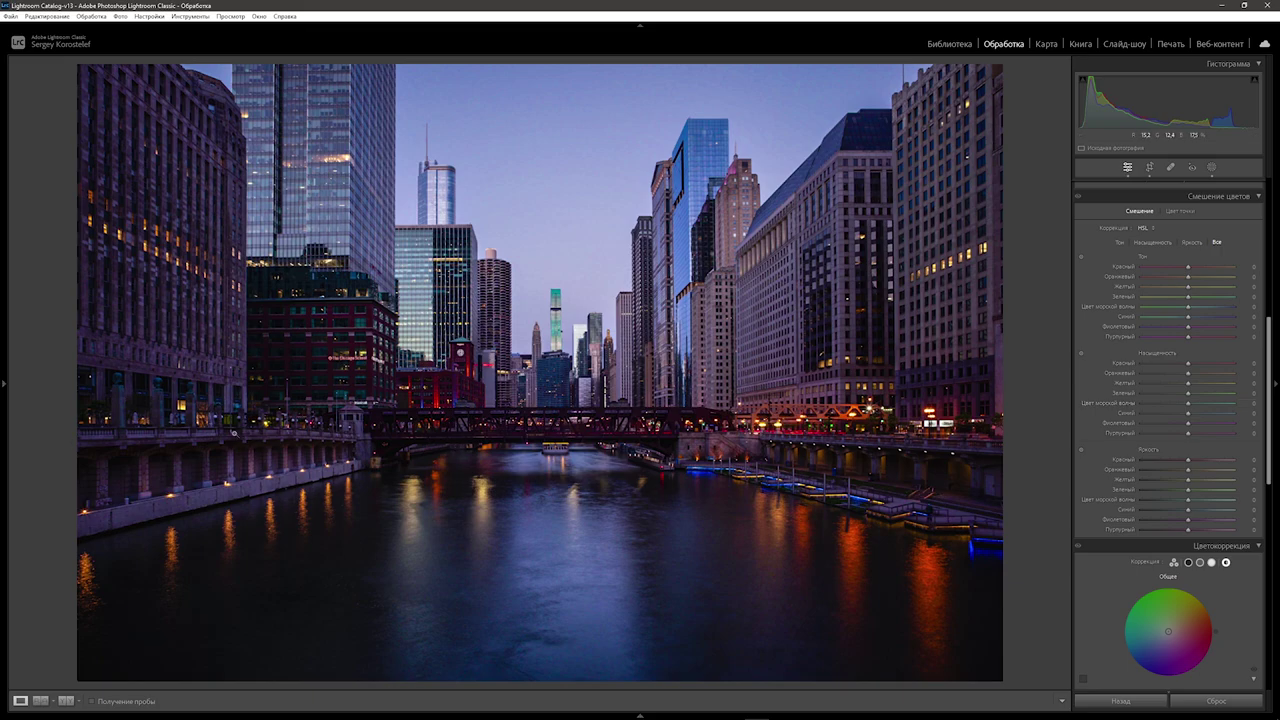
- Shift the HSL hues to Red +19, Orange +5 and Yellow -51
left_click(457, 447)
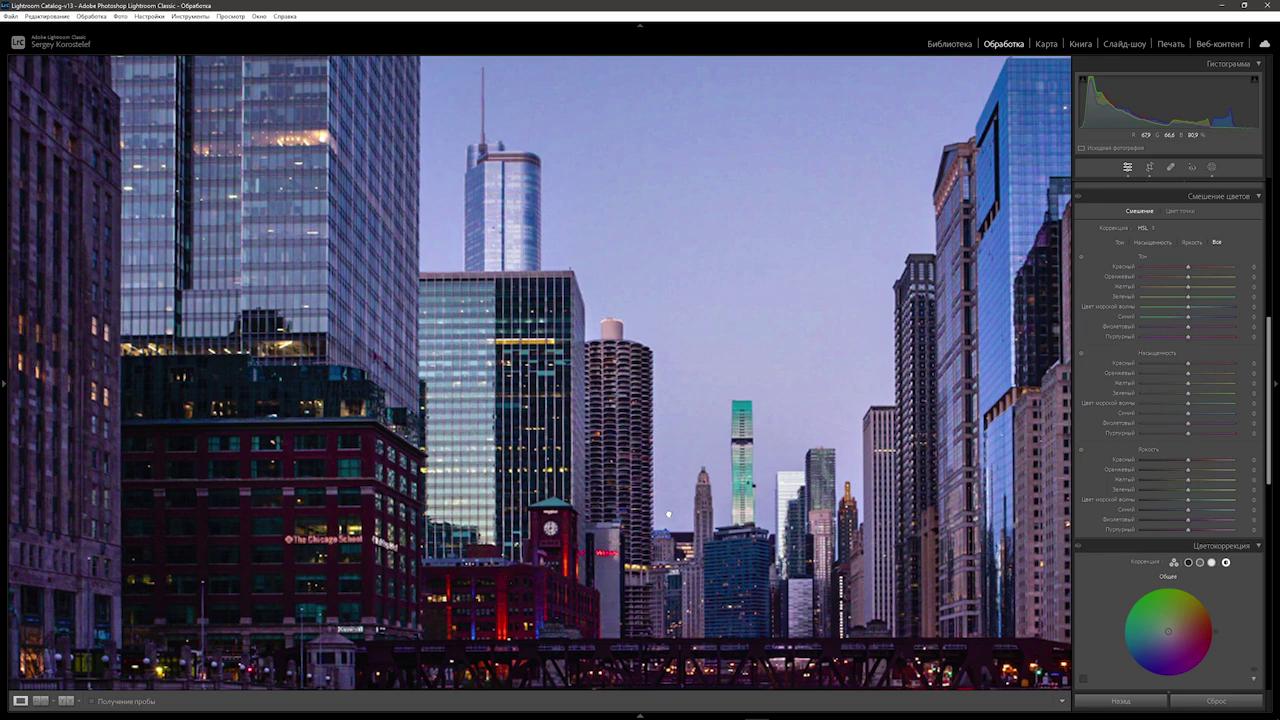
left_click(668, 514)
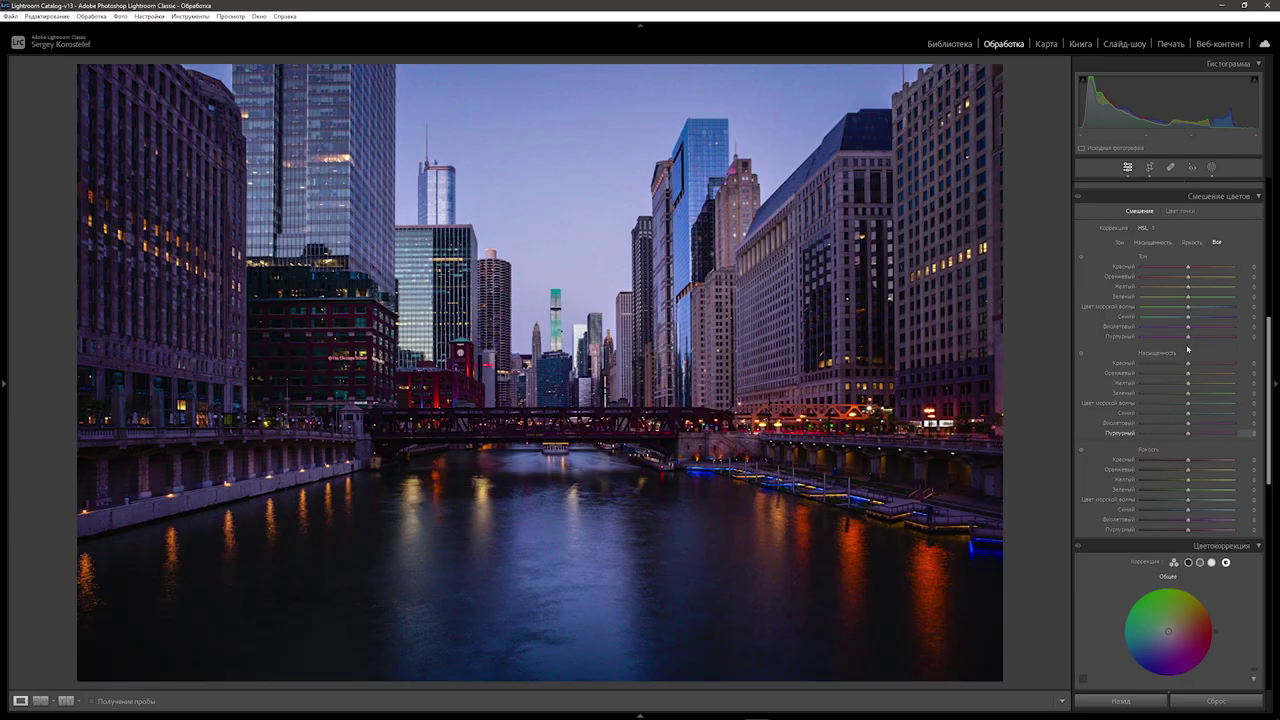
left_click_drag(1191, 270, 1190, 269)
left_click_drag(1191, 269, 1193, 269)
left_click_drag(1193, 268, 1197, 268)
left_click_drag(1188, 279, 1190, 277)
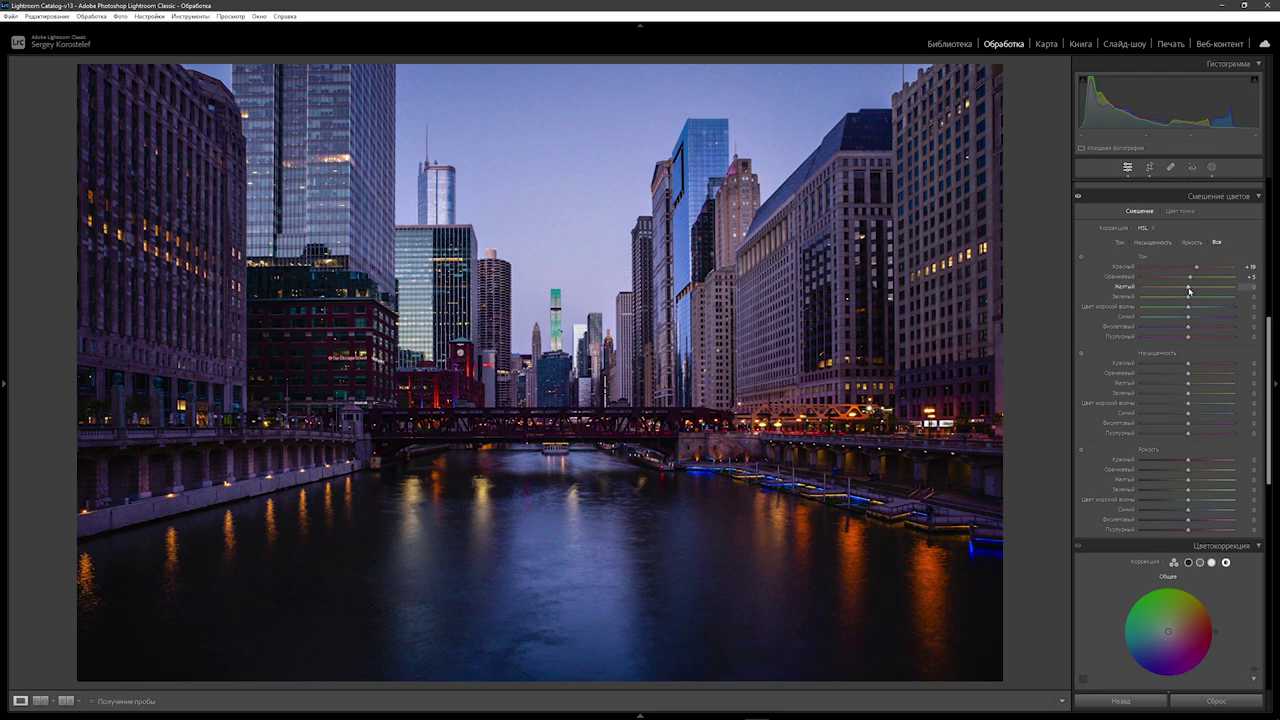
left_click_drag(1188, 290, 1165, 291)
- Set HSL hues Green +15, Aqua +6, Blue -12, Purple -46 and Magenta +25
left_click_drag(1188, 297, 1191, 297)
left_click_drag(1189, 311, 1191, 311)
left_click_drag(1189, 320, 1184, 319)
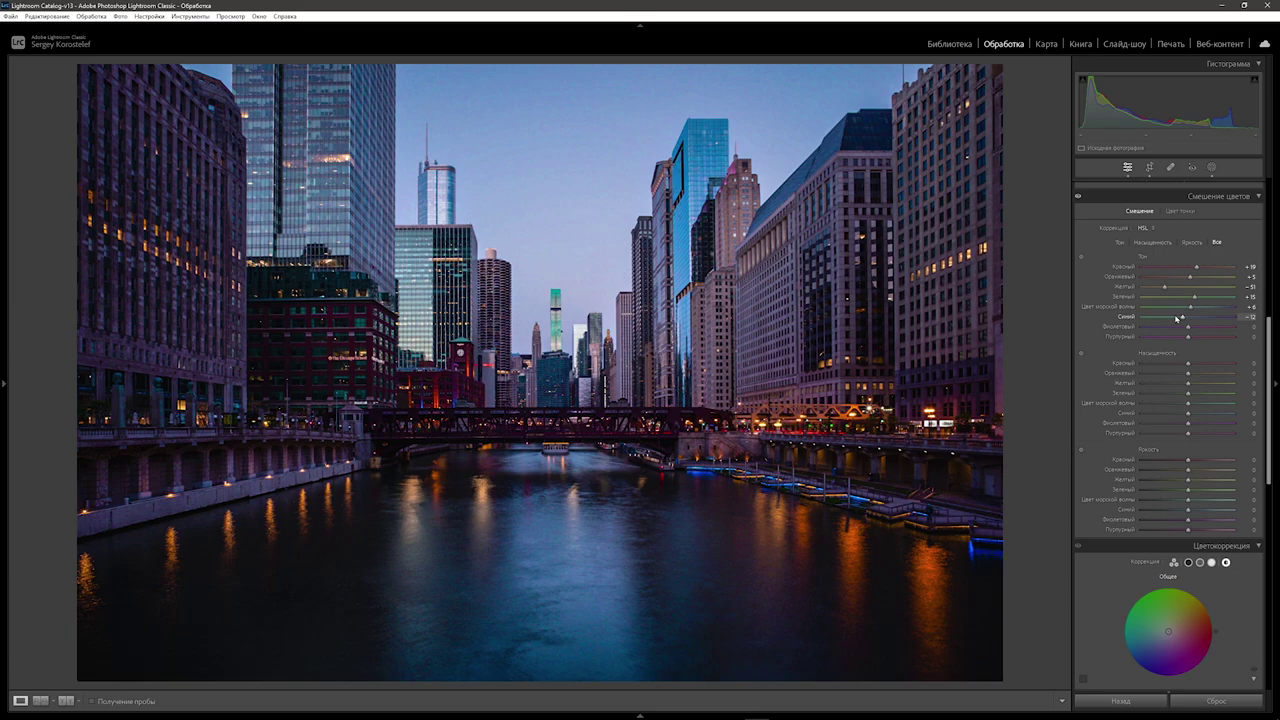
left_click(454, 387)
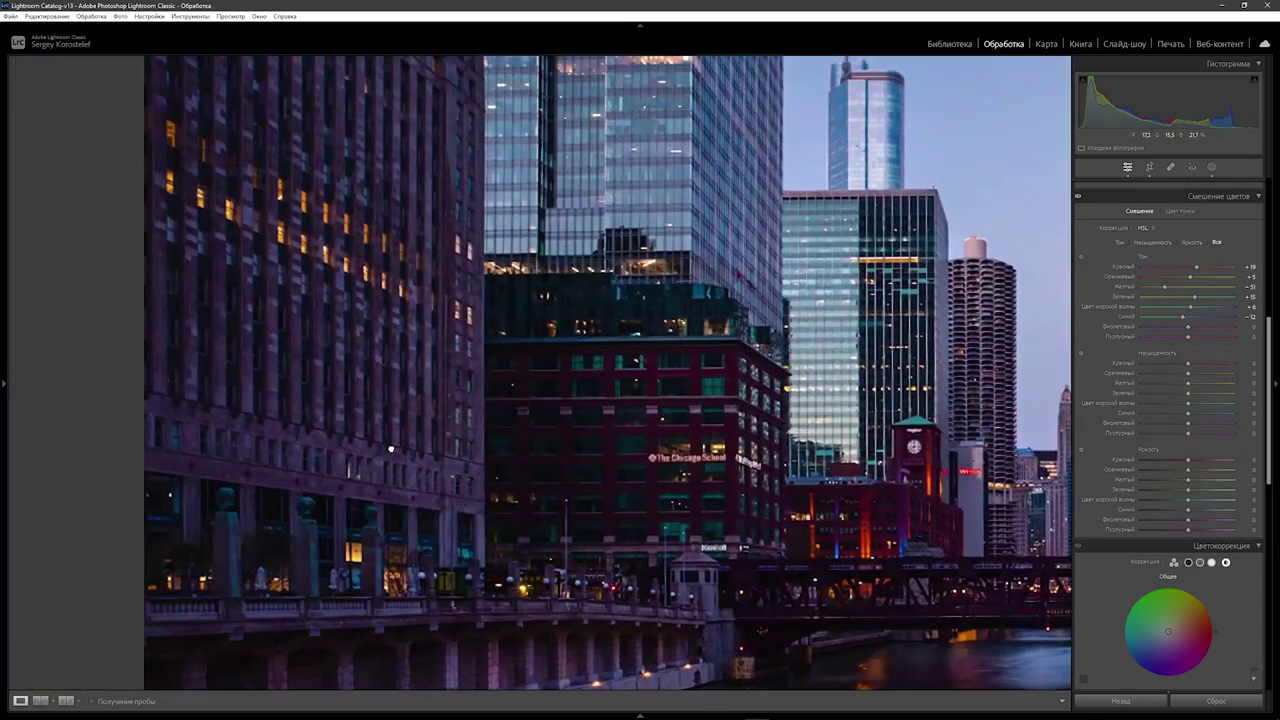
left_click(390, 449)
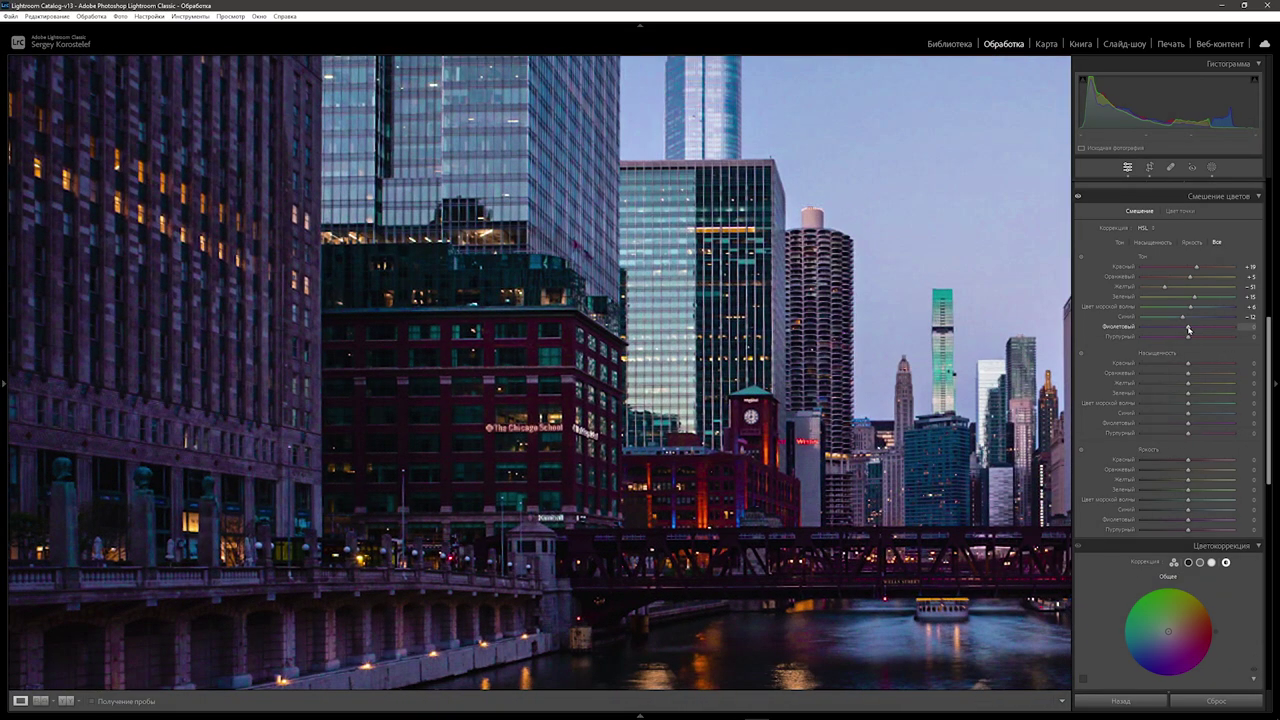
left_click_drag(1188, 329, 1167, 329)
left_click_drag(1189, 339, 1200, 342)
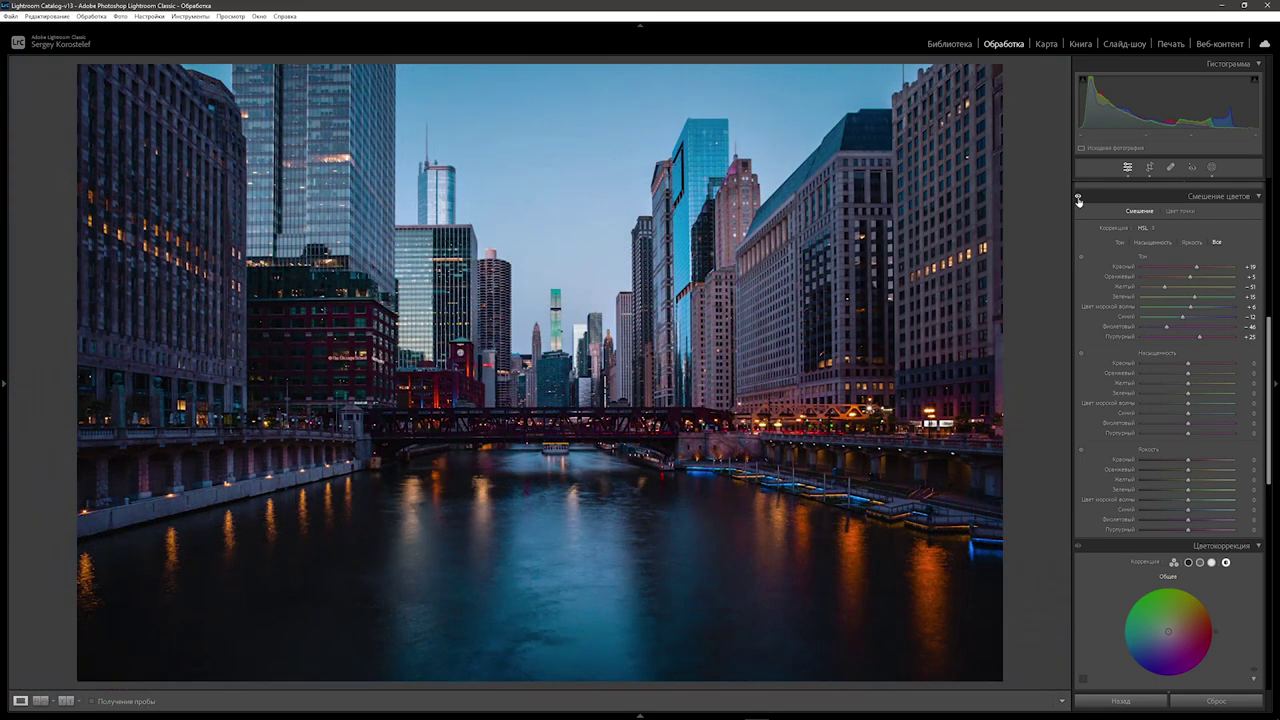
- Toggle the HSL adjustments off and on for a before/after comparison
left_click(1078, 198)
left_click(1078, 198)
left_click(1078, 198)
left_click(1078, 198)
- Set HSL saturation to Red -22, Orange +10 and Green -58
left_click_drag(1188, 366, 1162, 366)
left_click(710, 380)
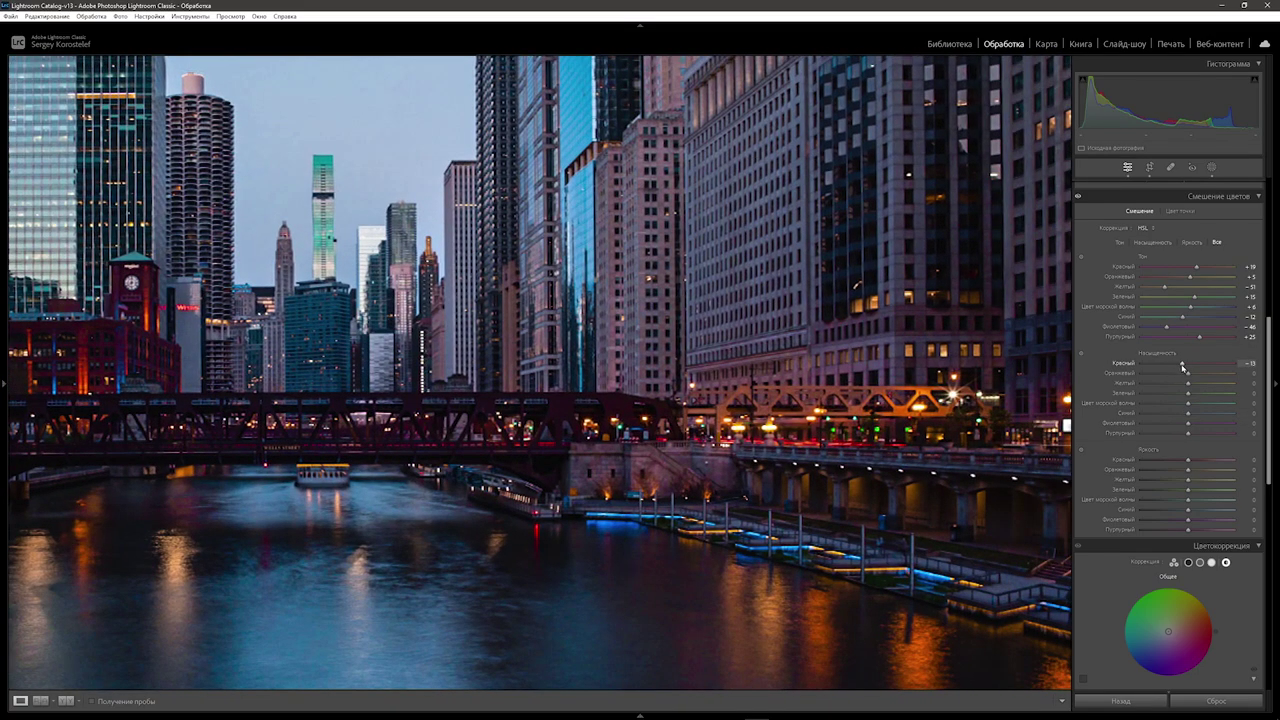
left_click_drag(1184, 366, 1177, 366)
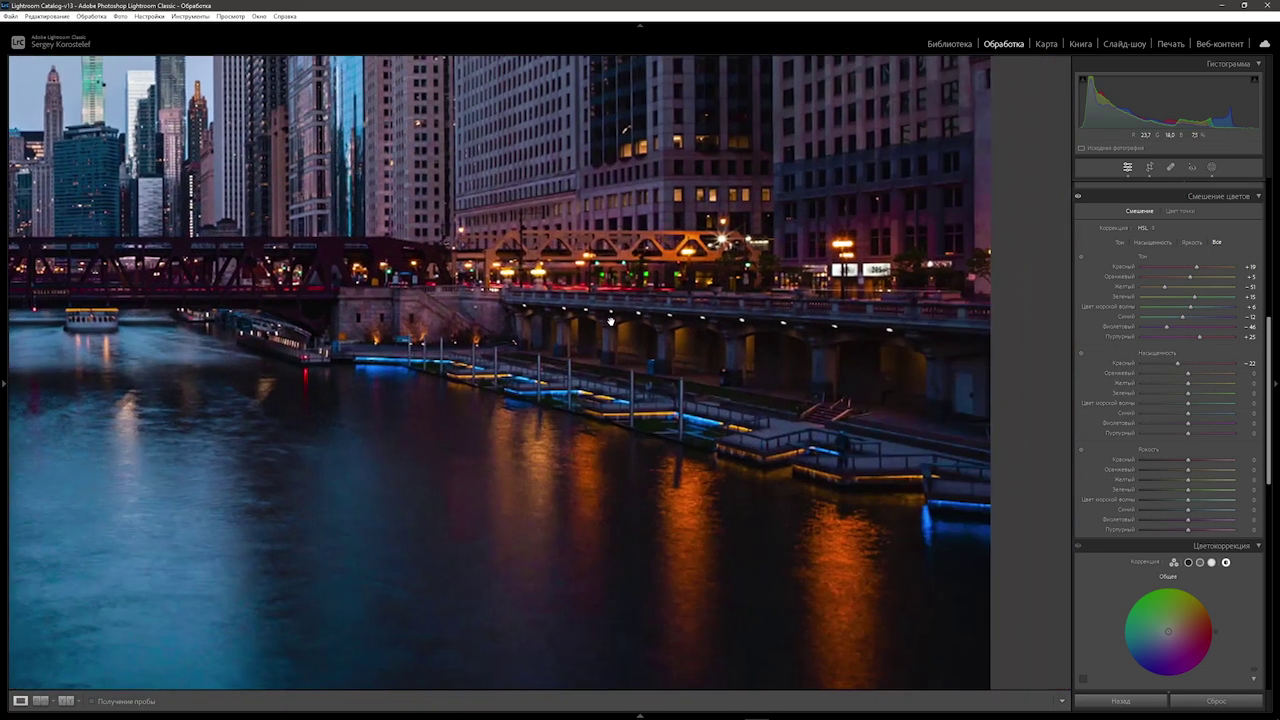
left_click_drag(1188, 373, 1192, 374)
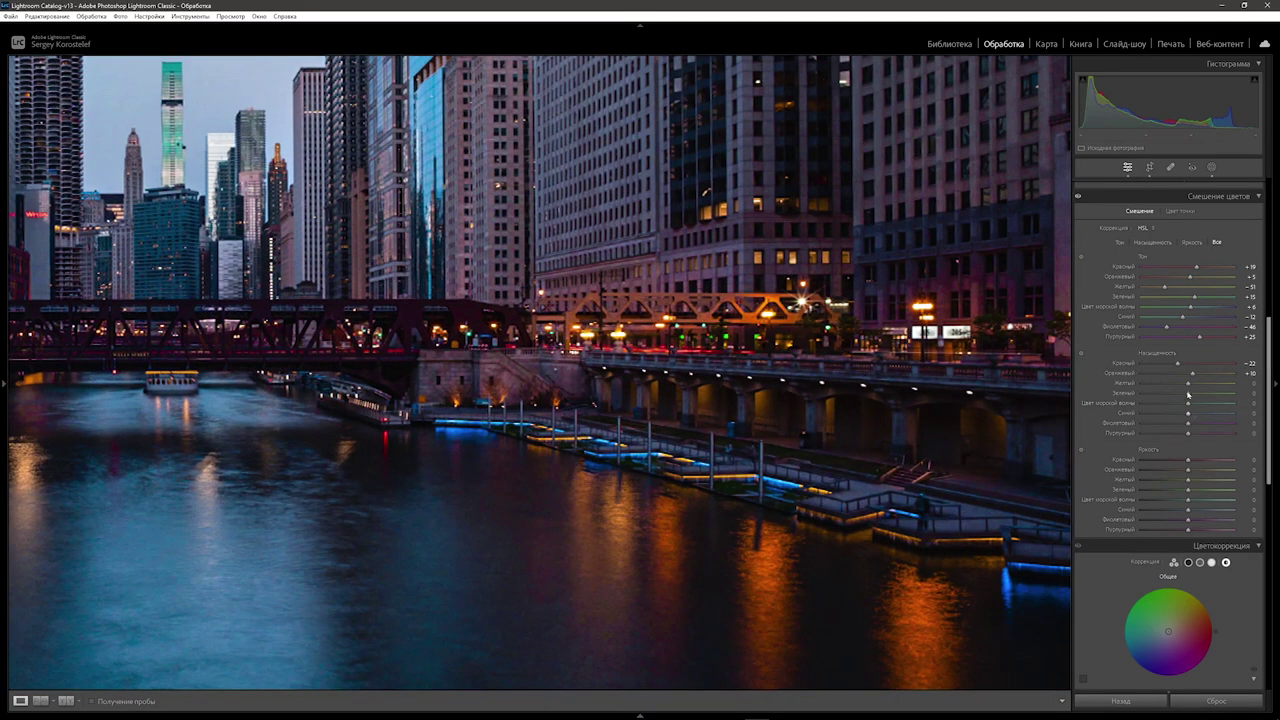
left_click_drag(1188, 393, 1144, 393)
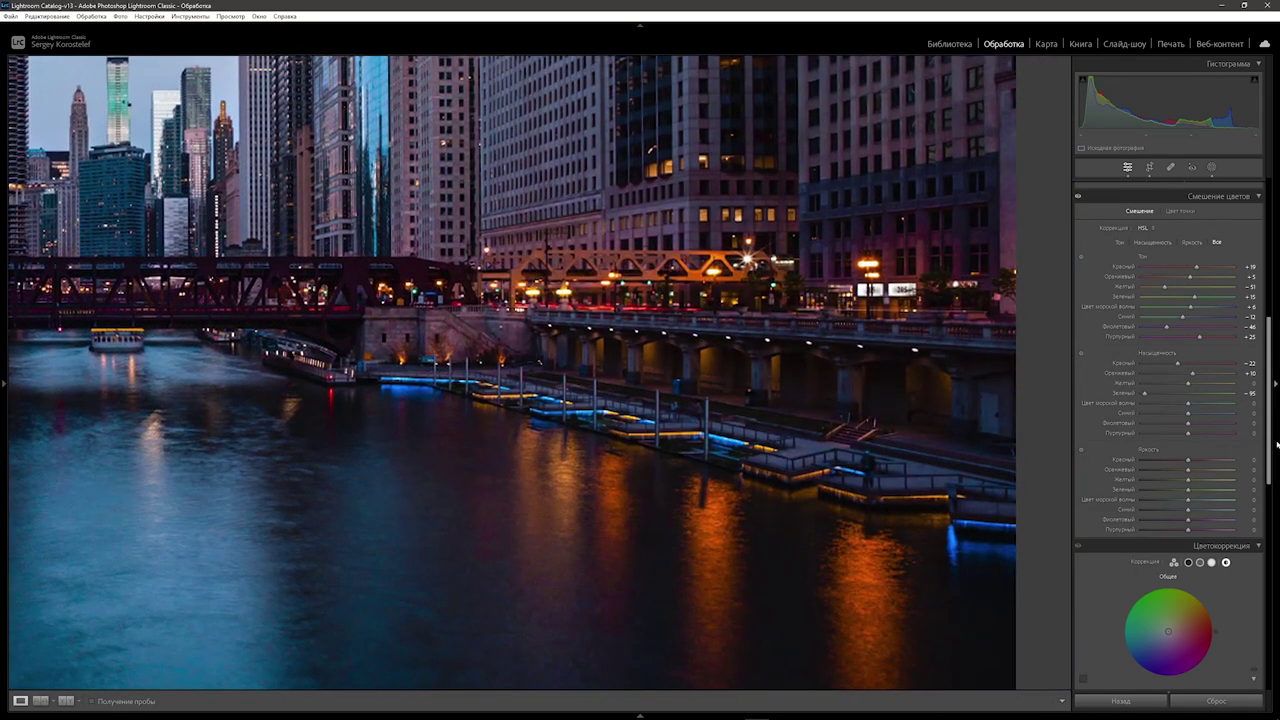
left_click_drag(1145, 394, 1165, 399)
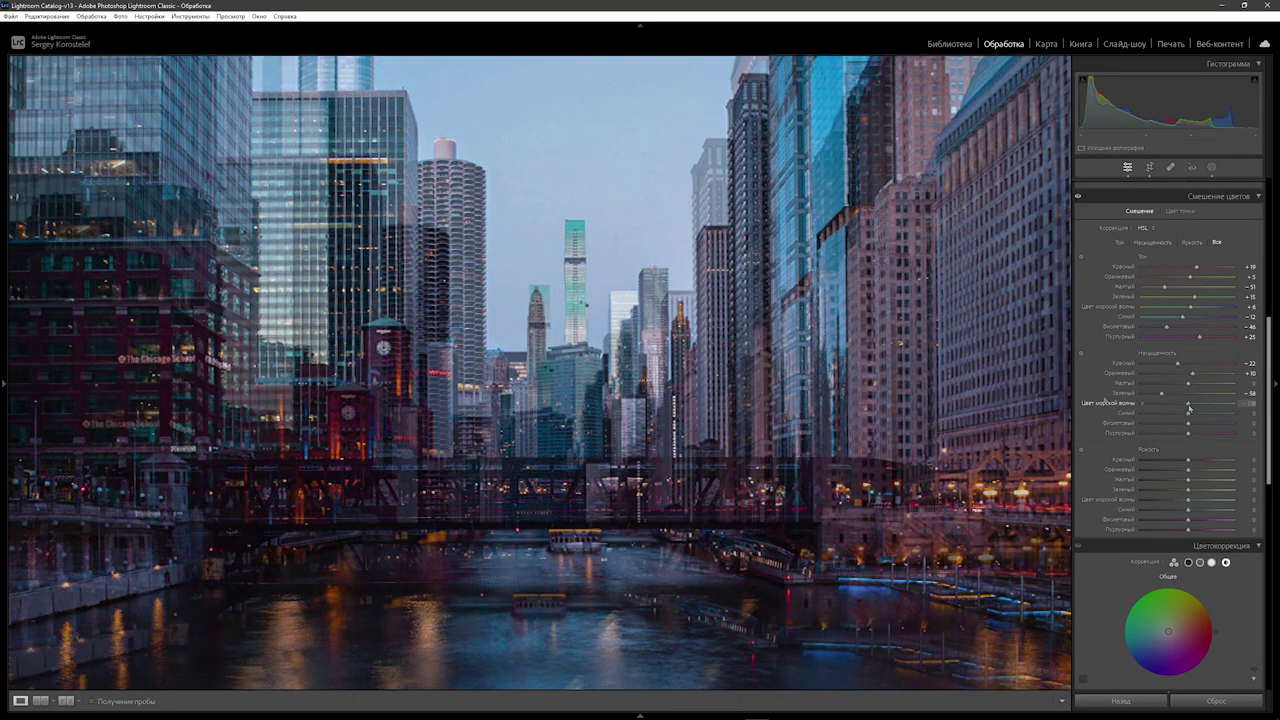
- Lower Aqua and Blue saturation and pull Violet and Purple saturation to -60
left_click_drag(1188, 405, 1111, 403)
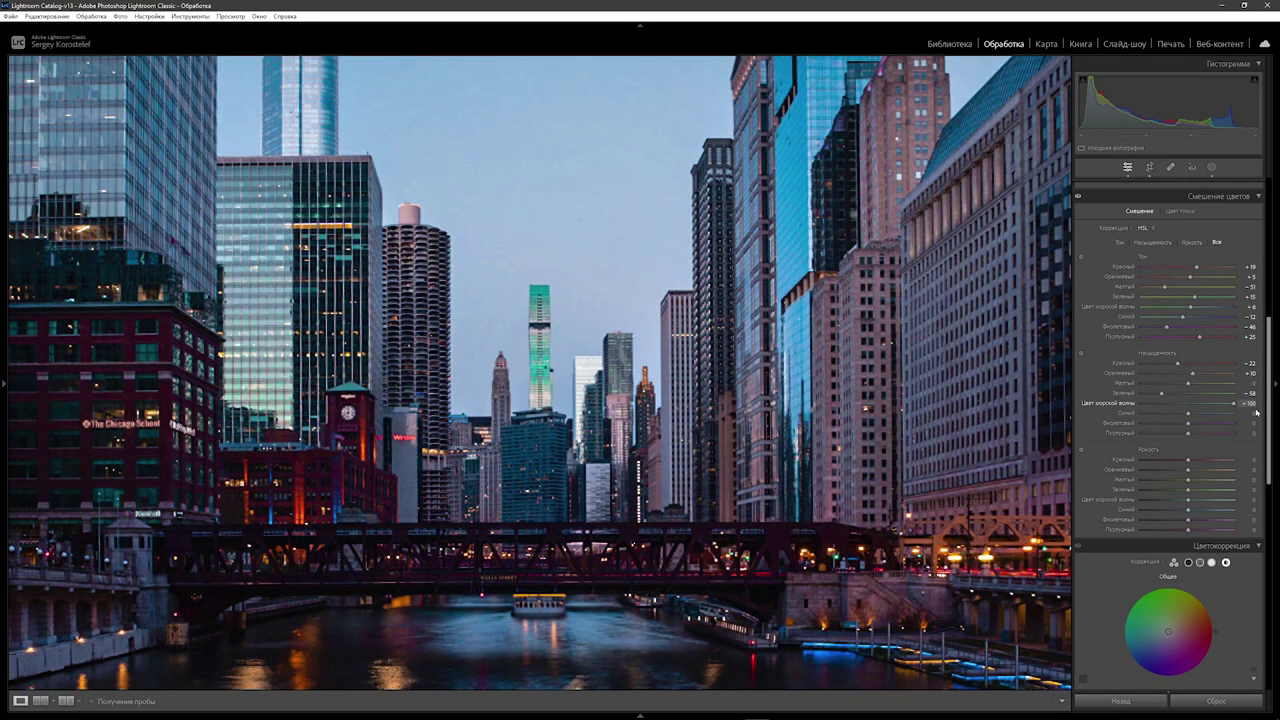
left_click_drag(1256, 411, 1155, 410)
left_click_drag(1156, 410, 1166, 411)
left_click_drag(1188, 413, 1247, 429)
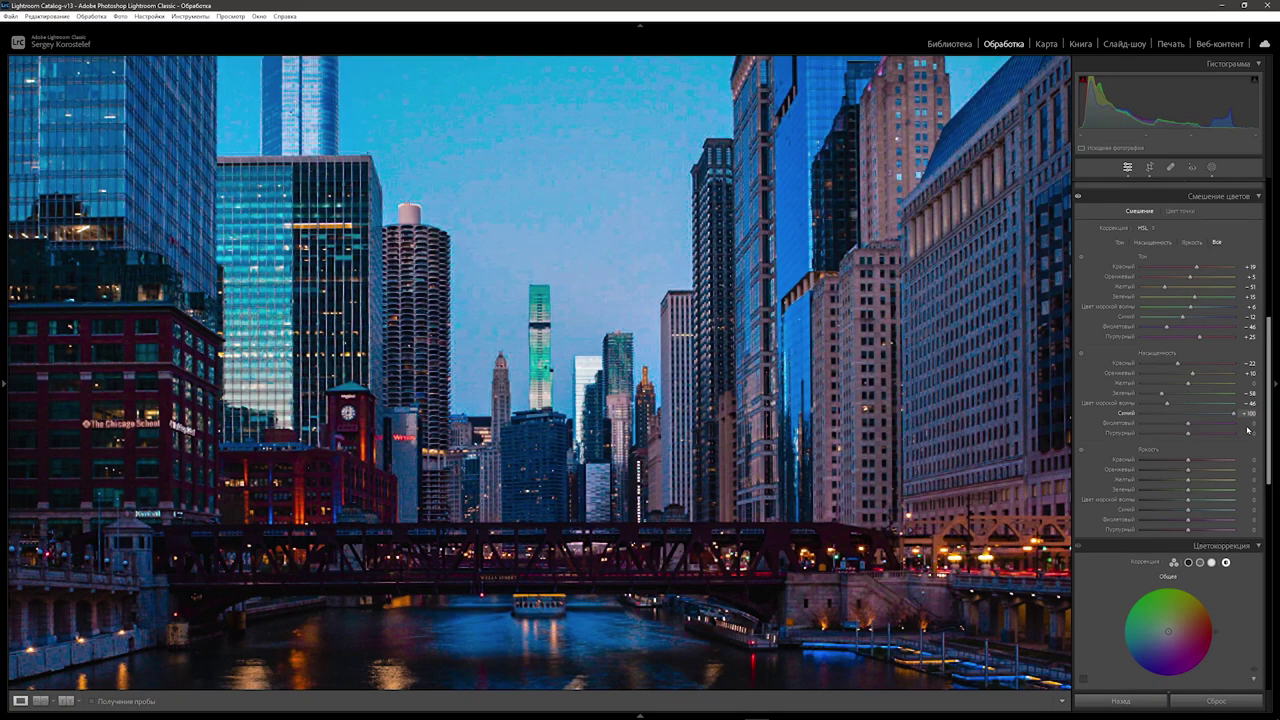
left_click_drag(1247, 429, 1170, 432)
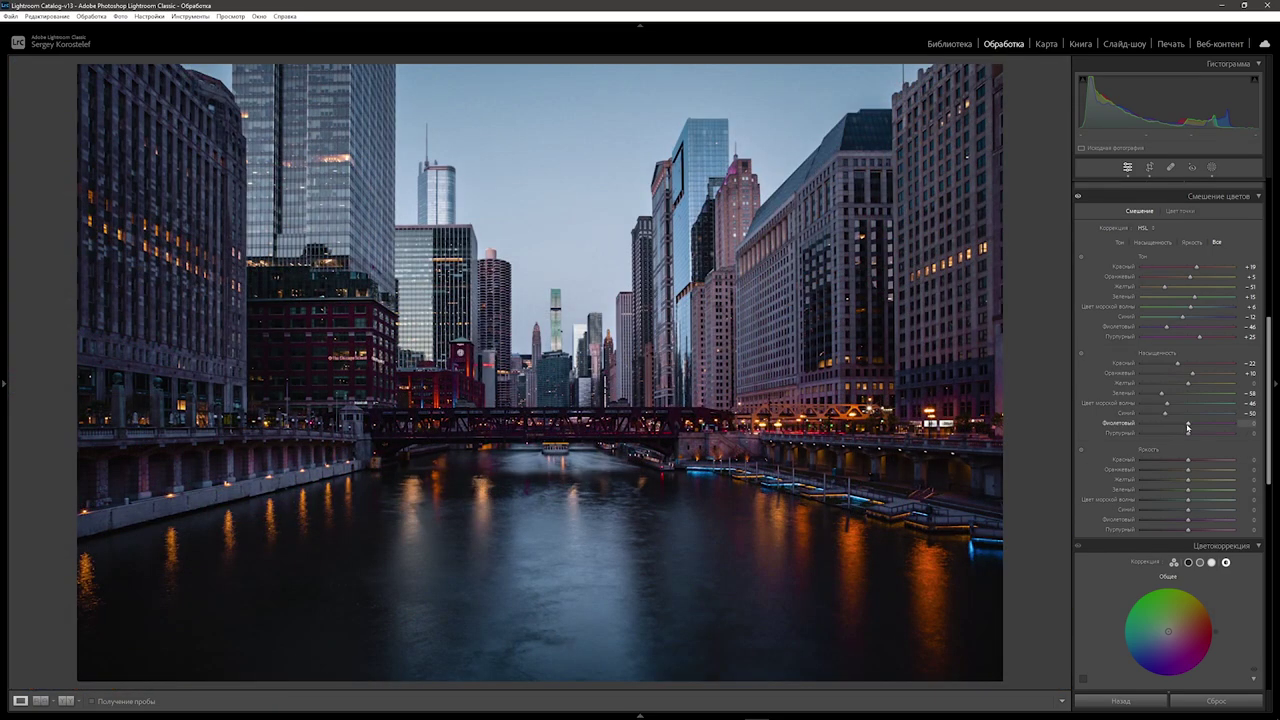
left_click_drag(1188, 428, 1161, 433)
left_click_drag(1188, 433, 1236, 433)
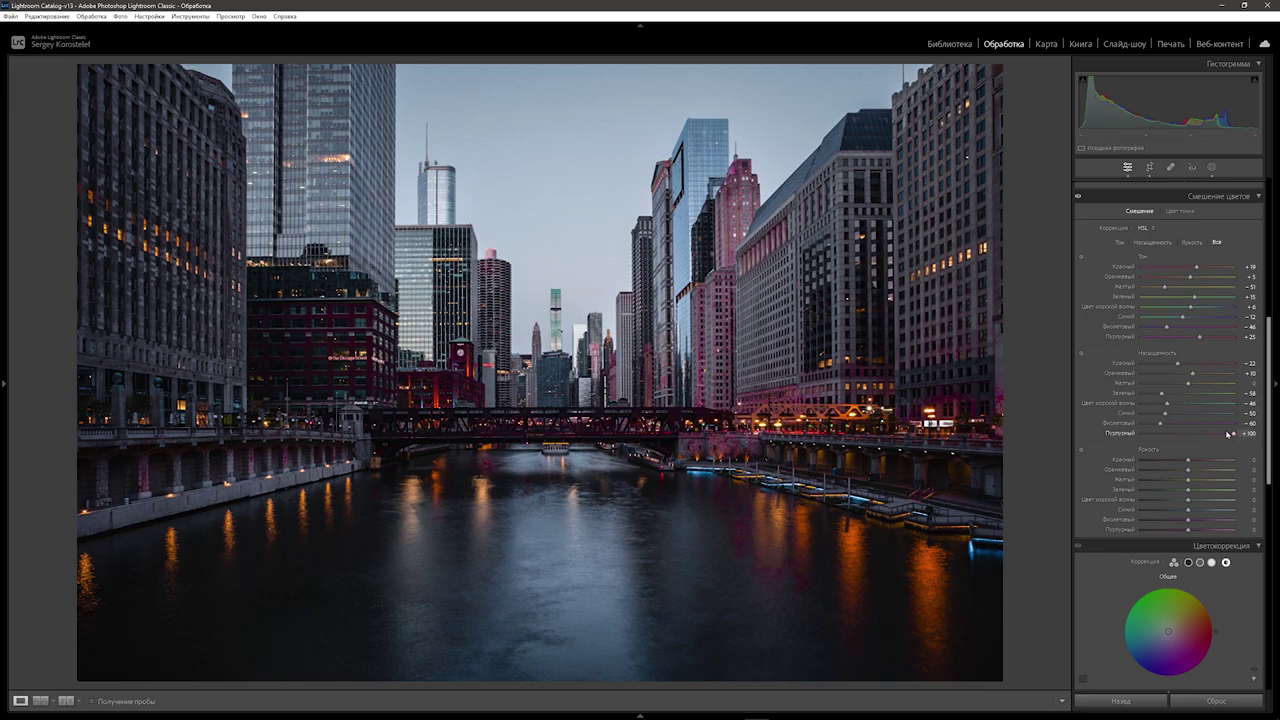
left_click_drag(1234, 433, 1160, 436)
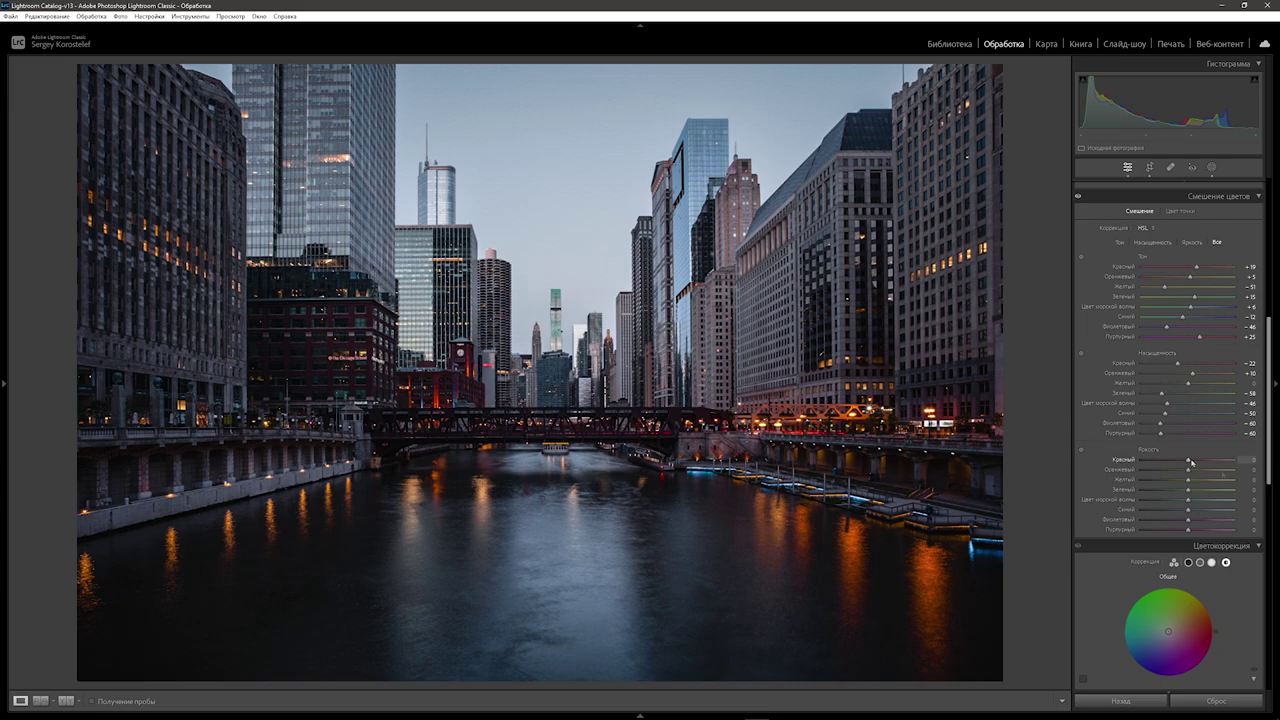
- Set HSL luminance Red +30, Orange +20, Green +10, Blue +31, Violet +25, Purple +25
left_click_drag(1189, 461, 1222, 462)
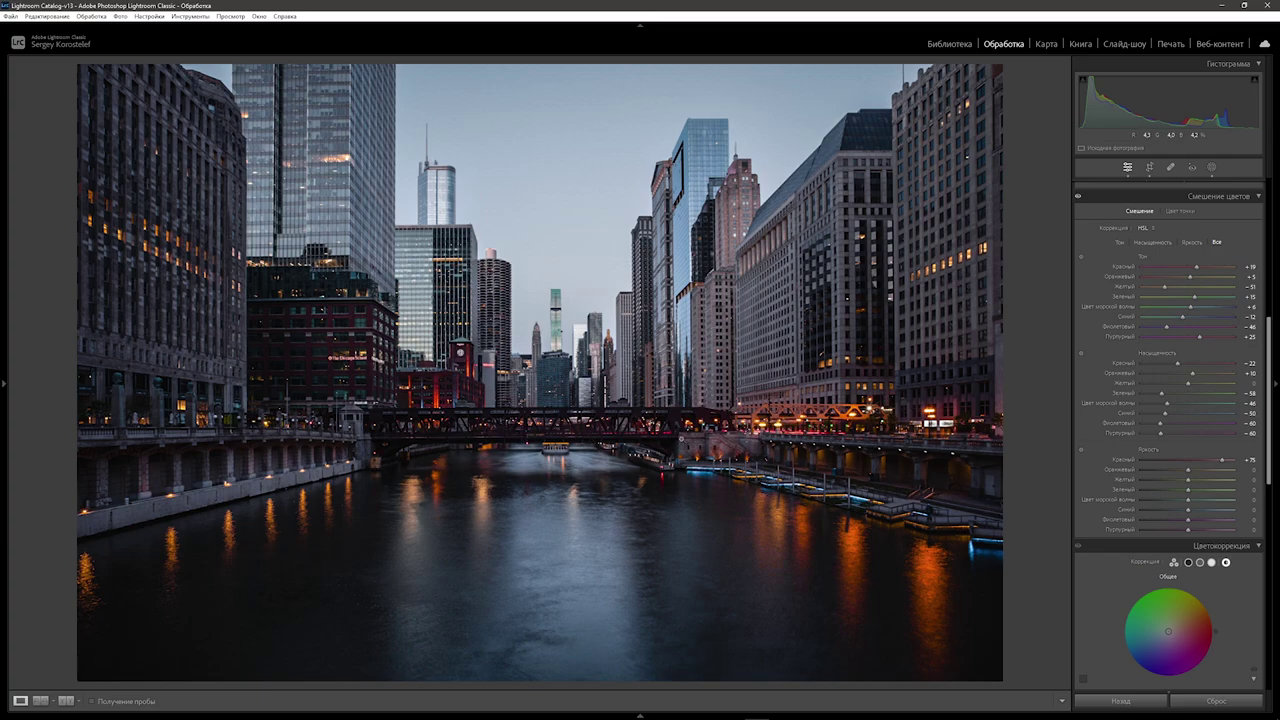
left_click_drag(1222, 461, 1204, 462)
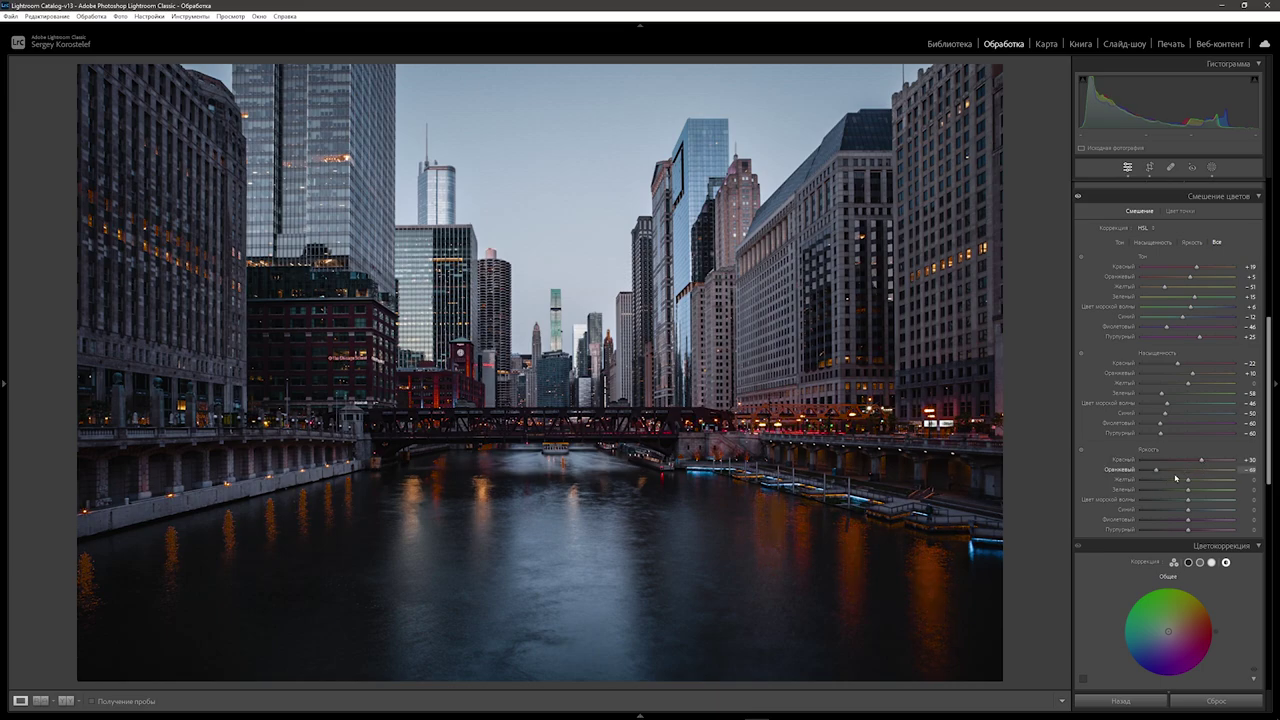
mouse_move(1188, 469)
left_mouse_down()
mouse_move(1247, 477)
mouse_move(1199, 486)
left_mouse_up()
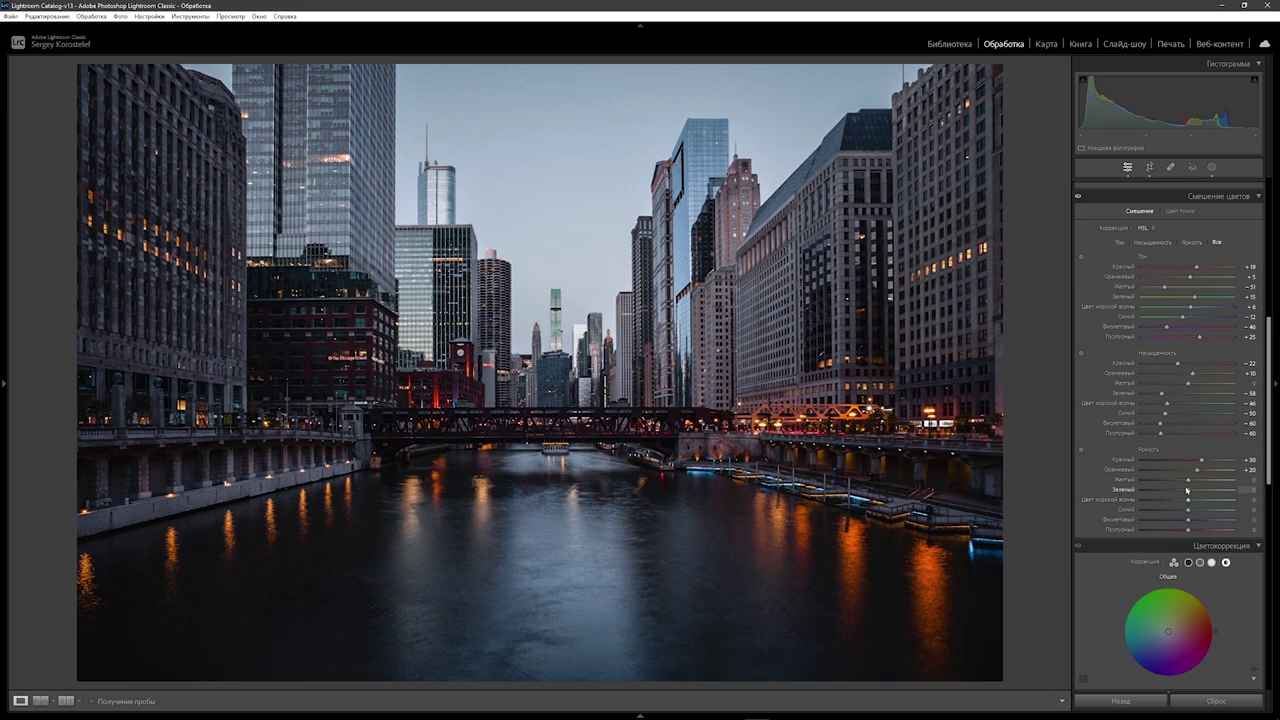
left_click_drag(1188, 495, 1194, 489)
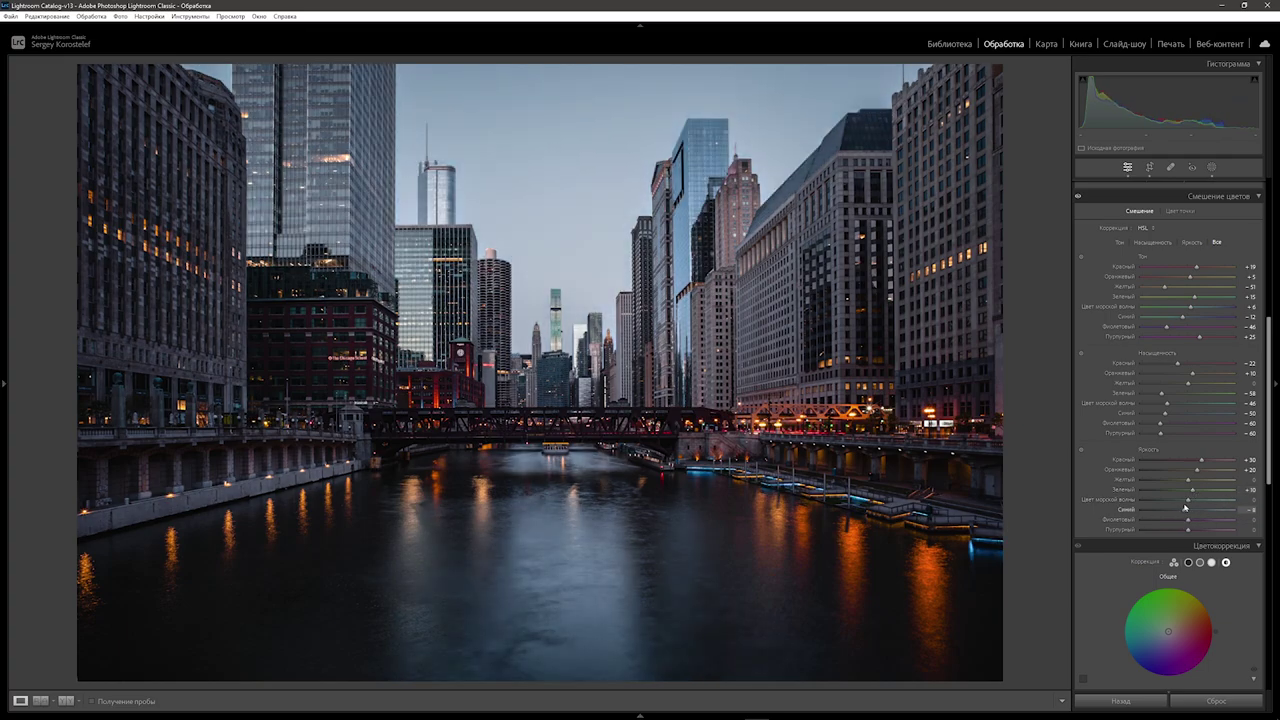
left_click_drag(1188, 513, 1201, 510)
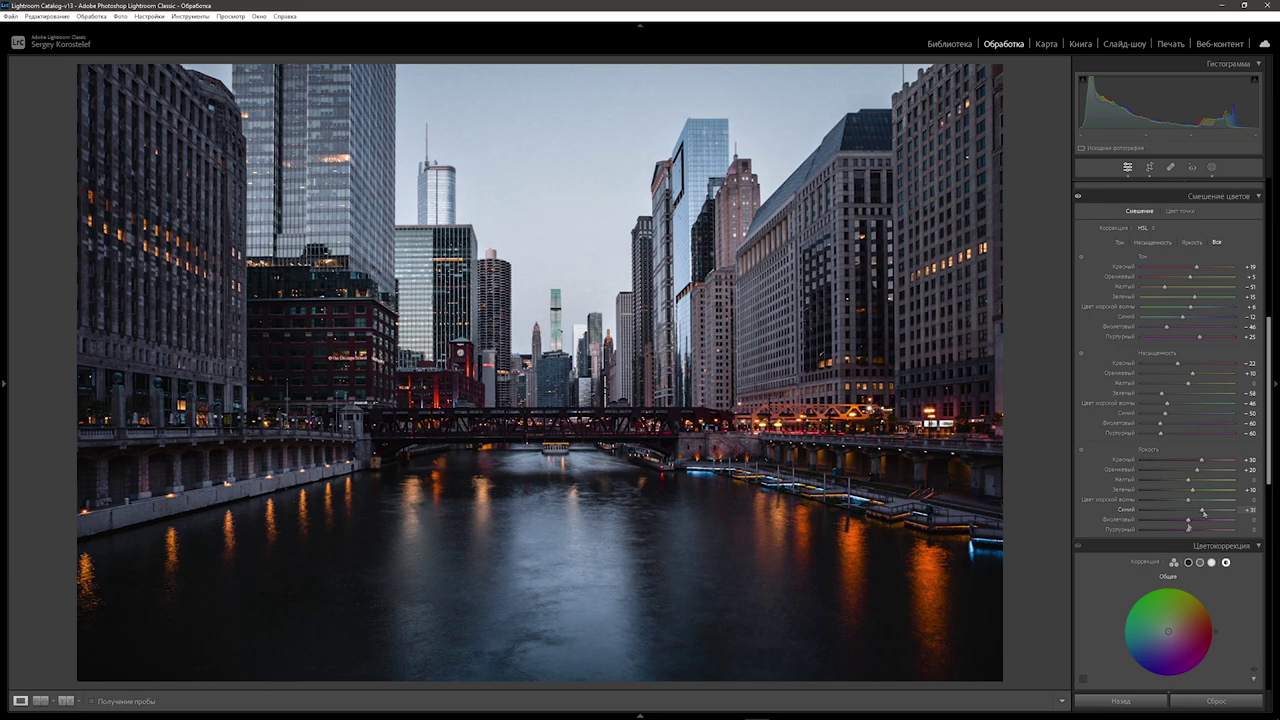
left_click_drag(1193, 523, 1201, 527)
left_click_drag(1189, 531, 1201, 537)
- Give the Color Grading shadows a faint tint at saturation 7
scroll(1268, 360, "down", 2)
scroll(1230, 340, "down", 3)
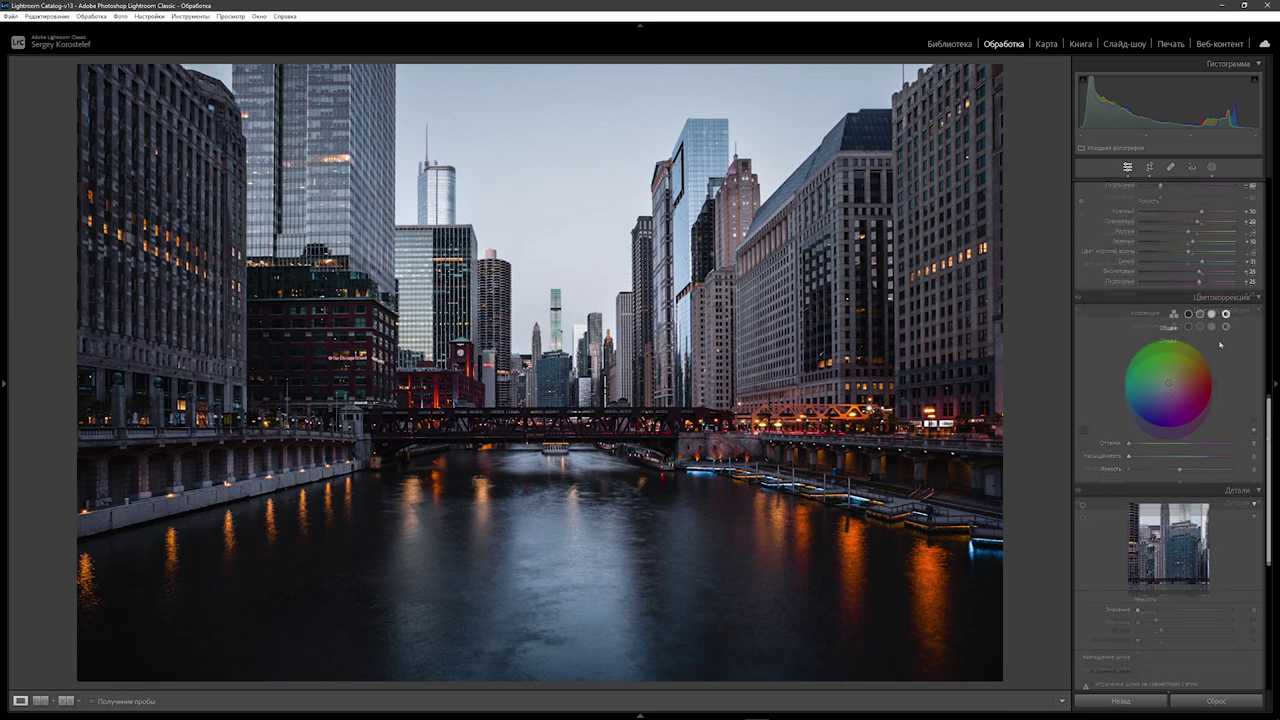
left_click(1188, 314)
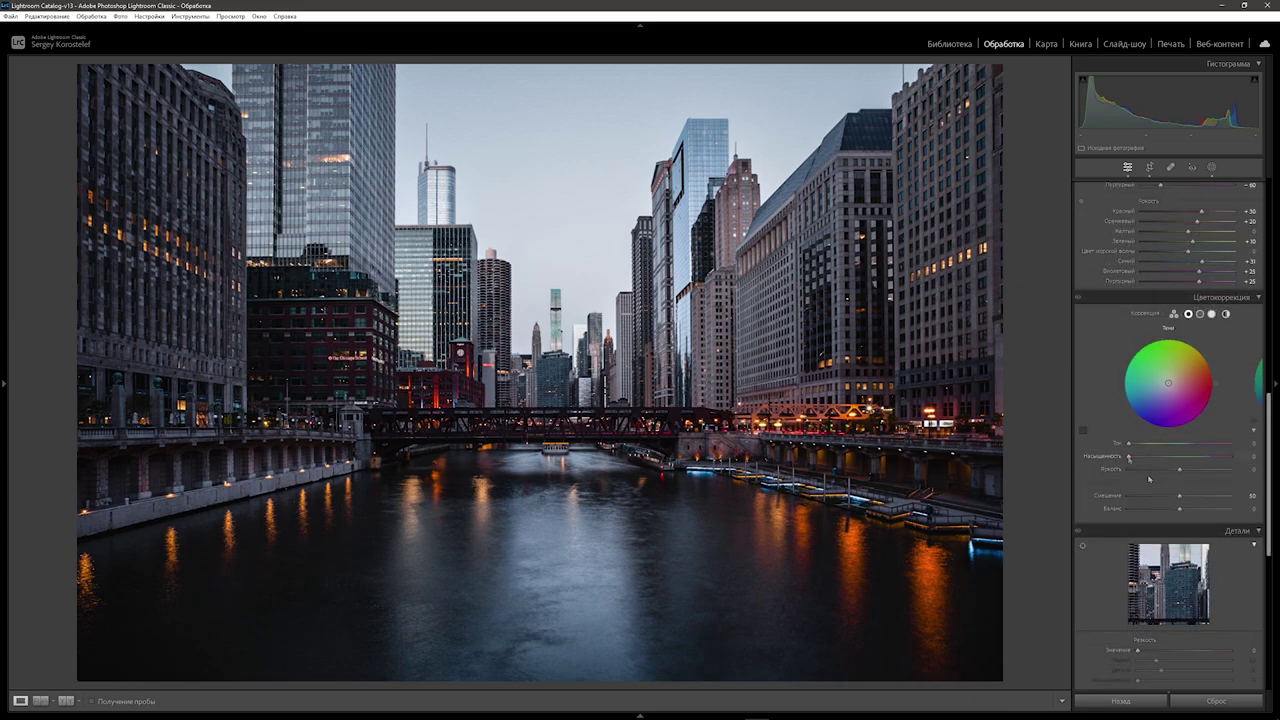
left_click_drag(1129, 457, 1144, 462)
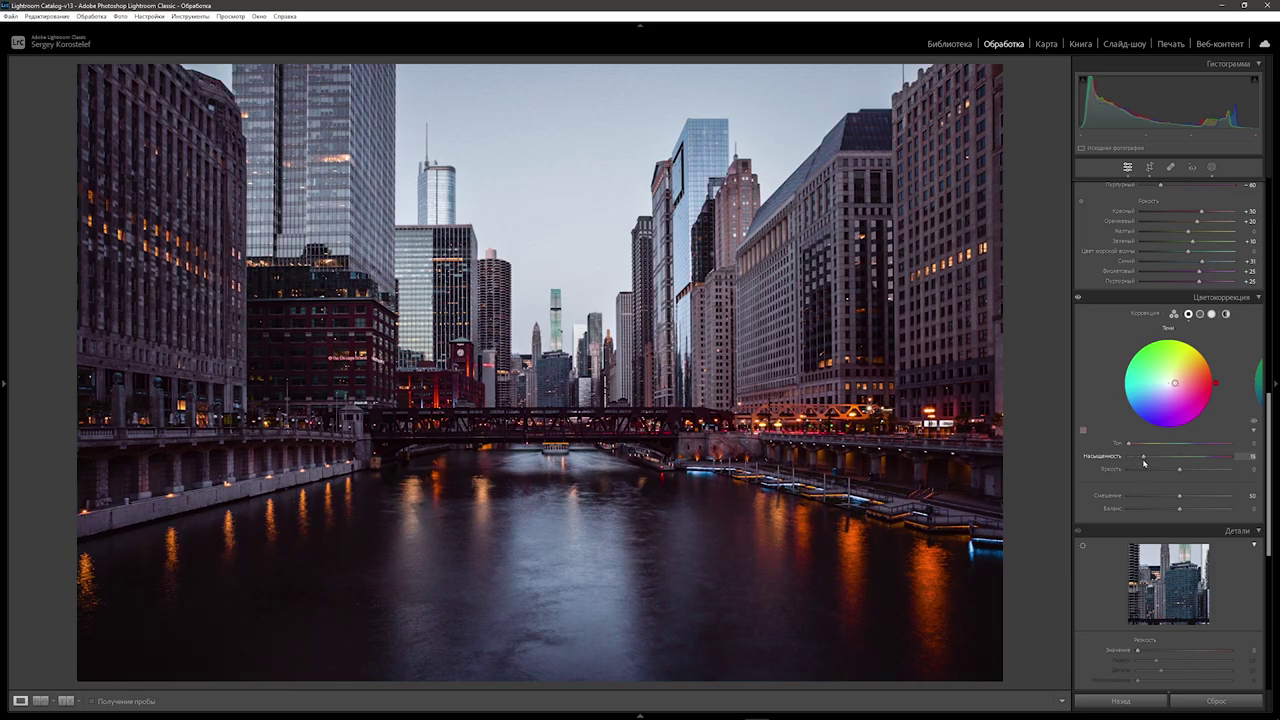
left_click_drag(1129, 443, 1132, 443)
left_click_drag(1144, 457, 1137, 457)
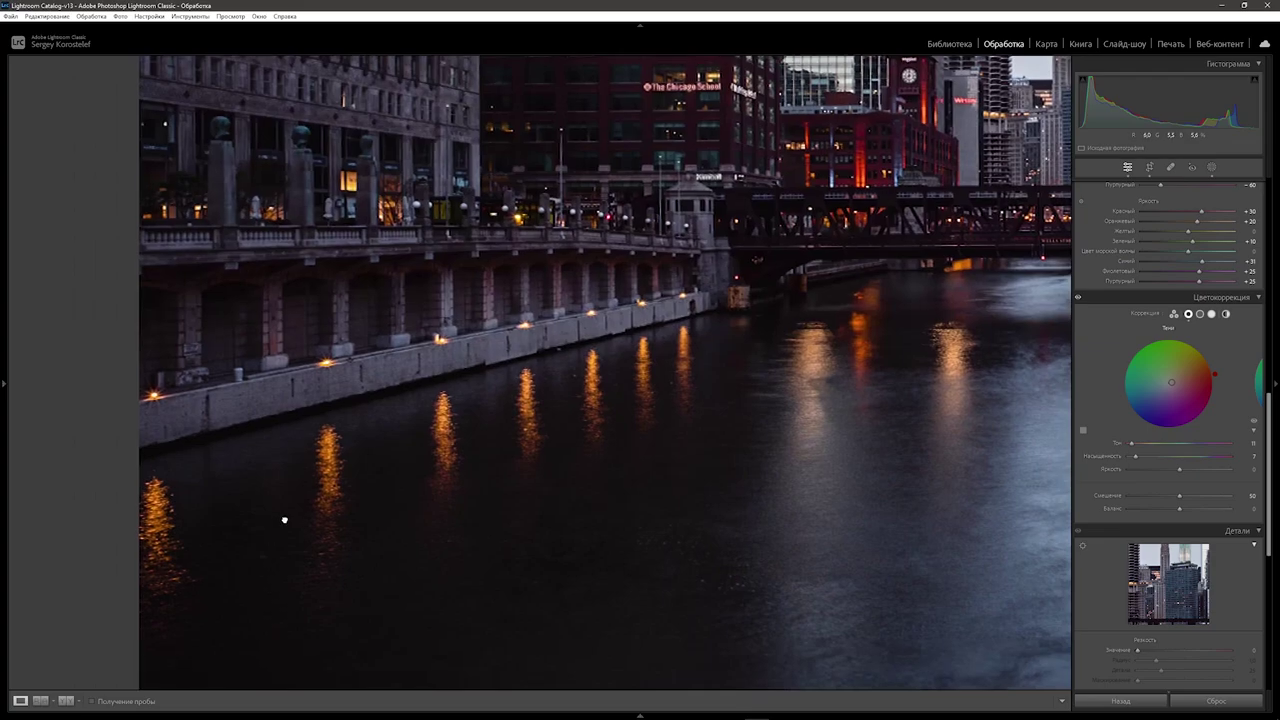
- Zoom back out to the whole scene and bring up the Midtones grading wheel
left_click_drag(283, 517, 251, 502)
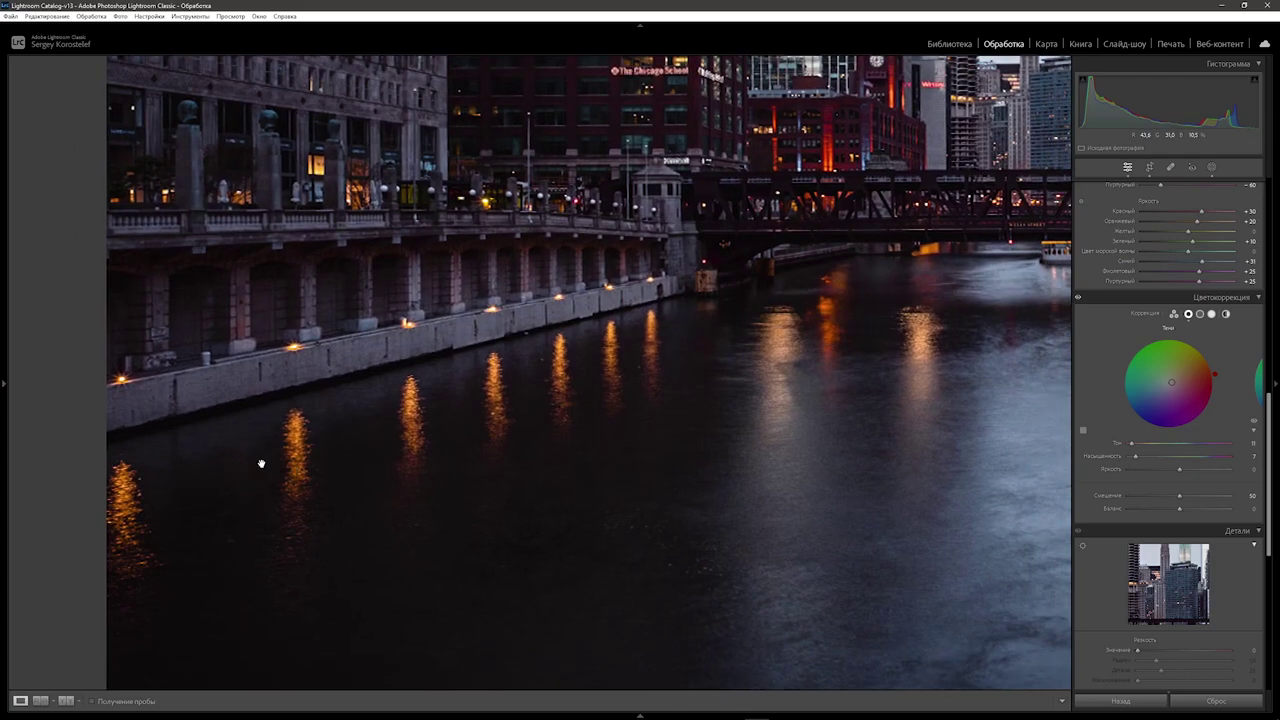
left_click(216, 469)
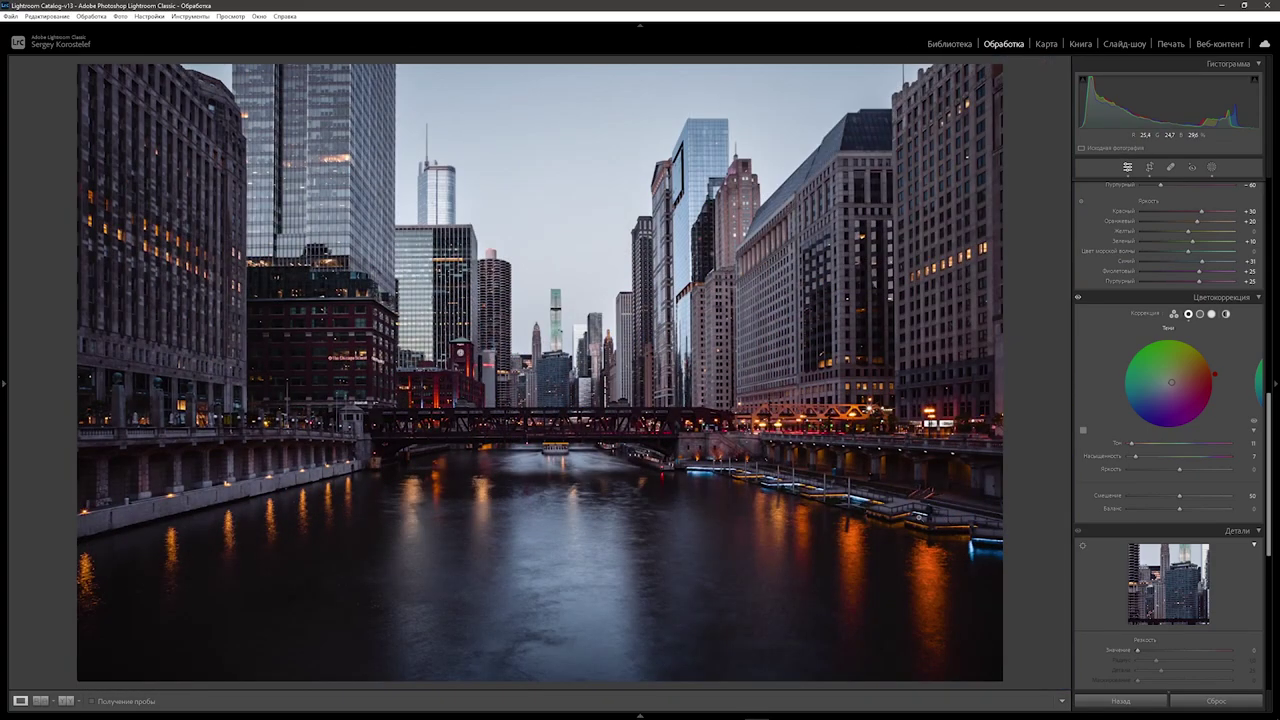
left_click(1200, 314)
- Warm the midtones at Hue 55 with Saturation raised to 25
mouse_move(1124, 455)
left_mouse_down()
mouse_move(1148, 460)
mouse_move(1145, 450)
left_mouse_up()
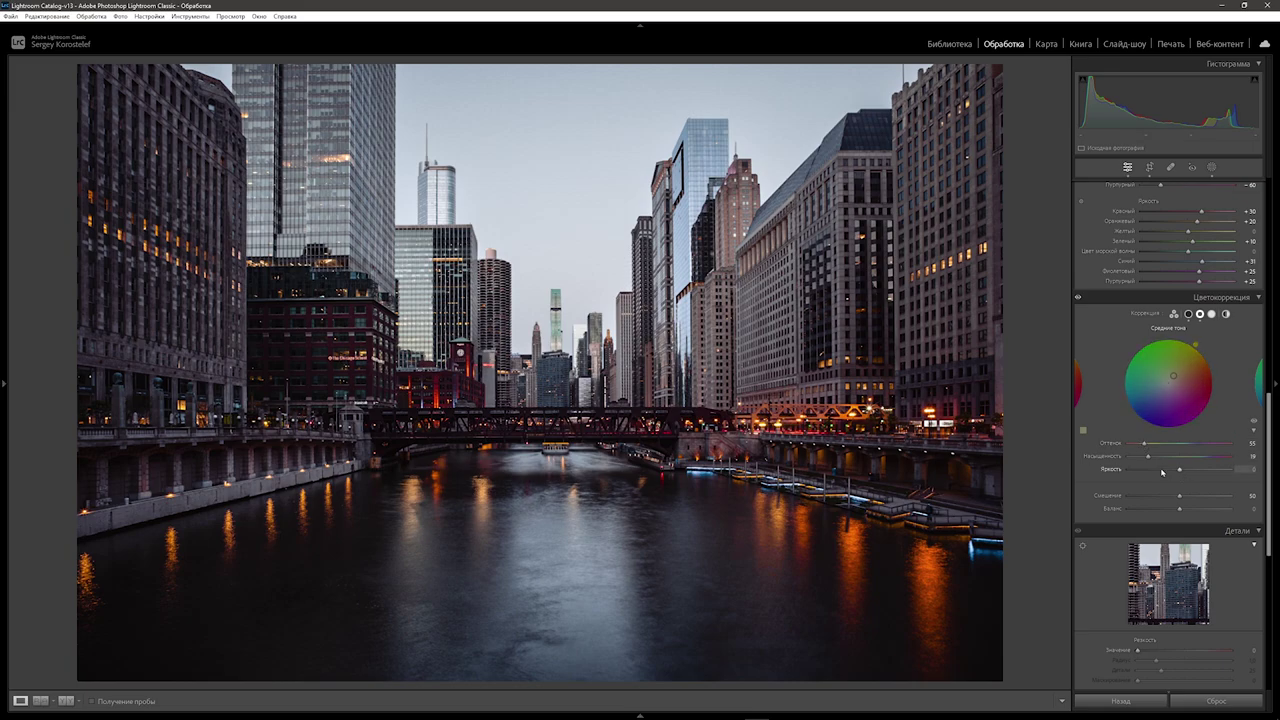
left_click_drag(1147, 456, 1155, 459)
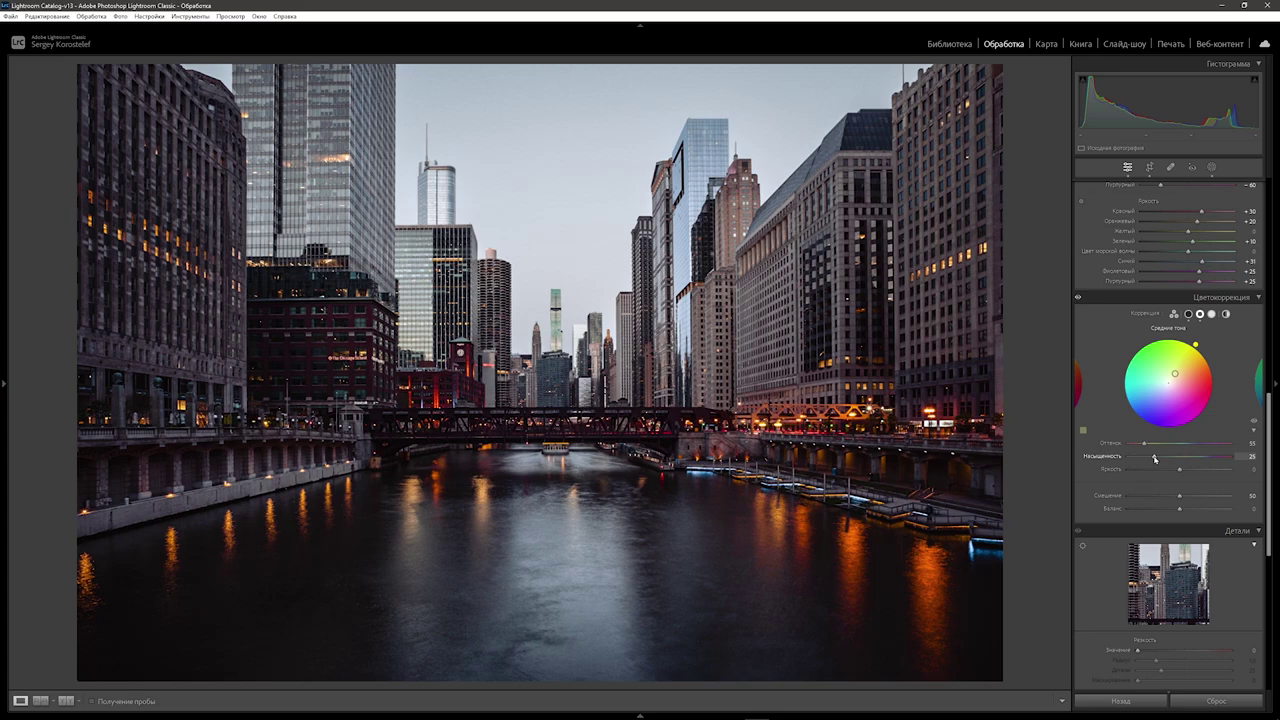
- Grade the highlights at Hue 57, Saturation 18, Luminance +7, Blending 100, Balance -5
left_click(1211, 313)
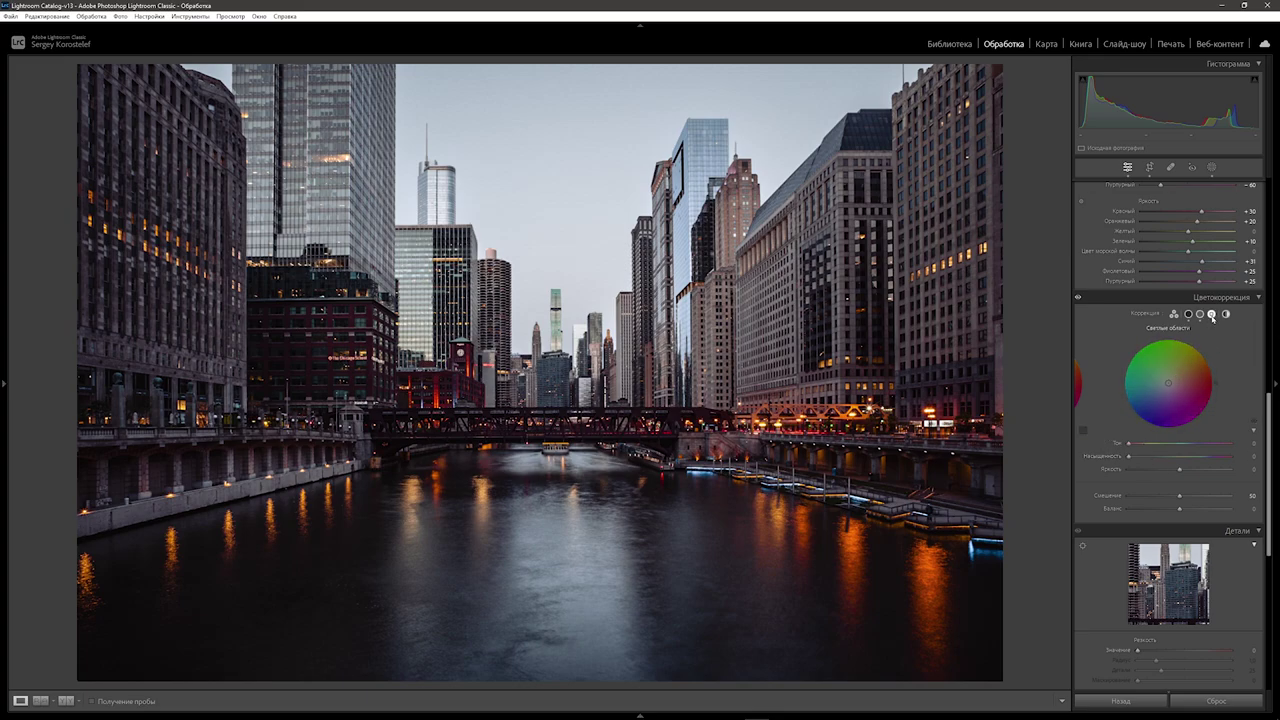
mouse_move(1130, 457)
left_mouse_down()
mouse_move(1147, 460)
mouse_move(1158, 444)
mouse_move(1146, 444)
left_mouse_up()
left_click_drag(1180, 470, 1183, 470)
left_click_drag(1180, 497, 1094, 503)
left_click_drag(1175, 512, 1178, 513)
- Set Sharpening Amount to 65 and switch the Tone Curve to the red channel
scroll(1170, 500, "down", 4)
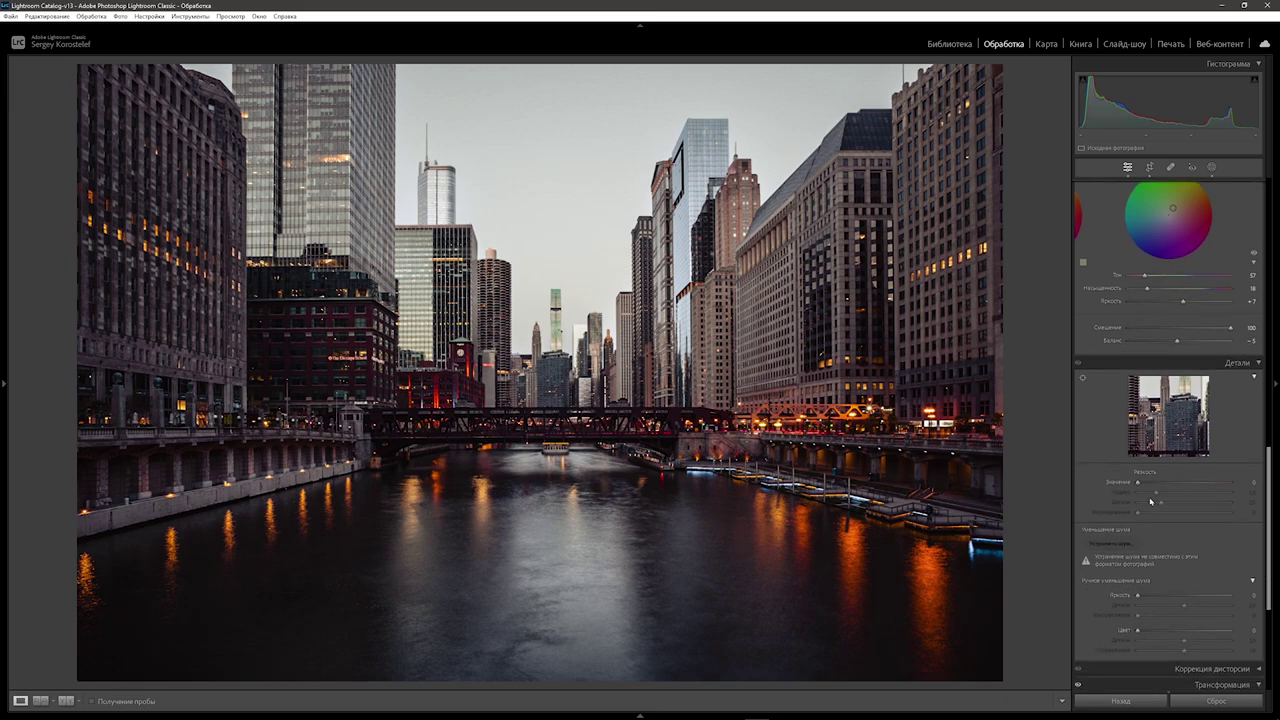
left_click_drag(1137, 482, 1178, 482)
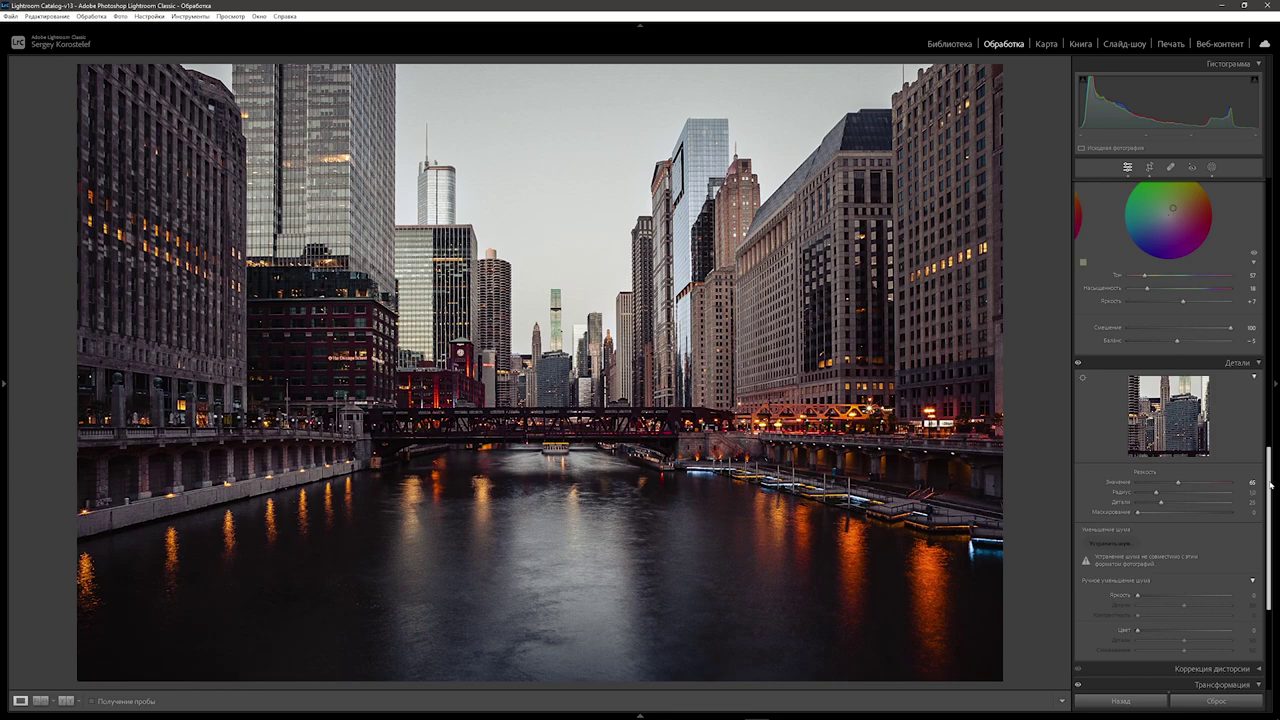
left_click_drag(1271, 485, 1271, 253)
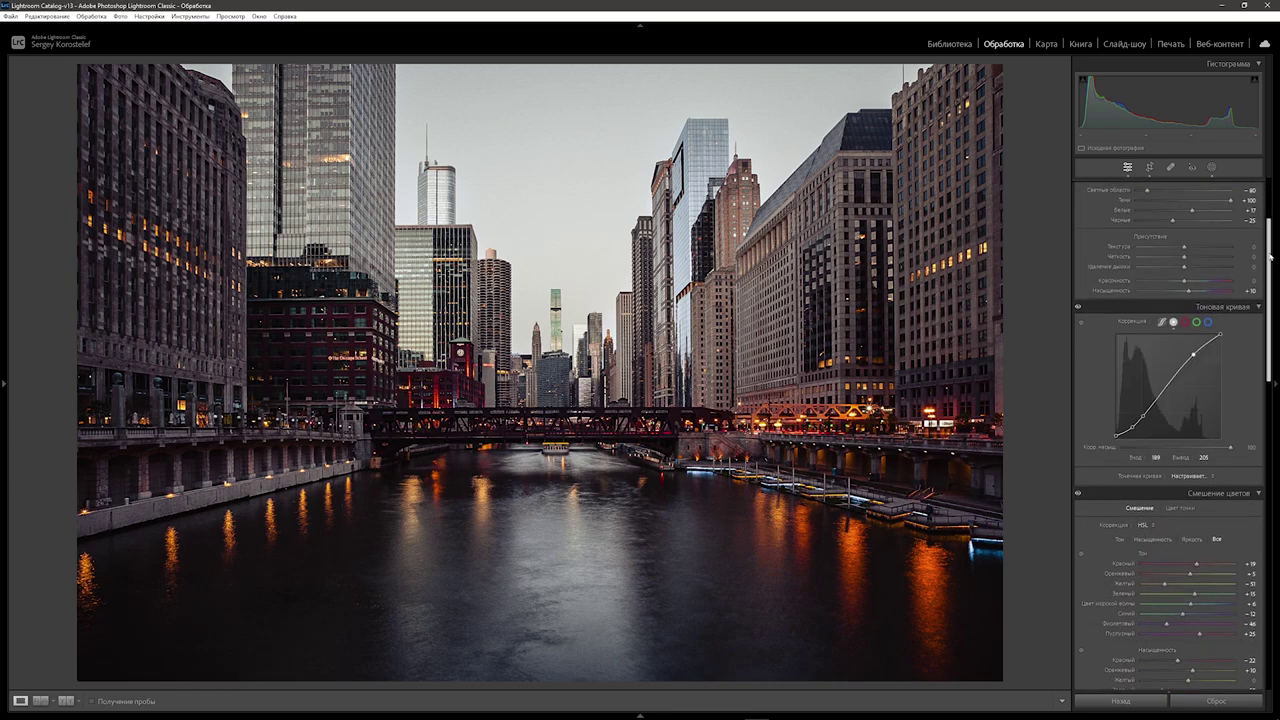
left_click(1185, 322)
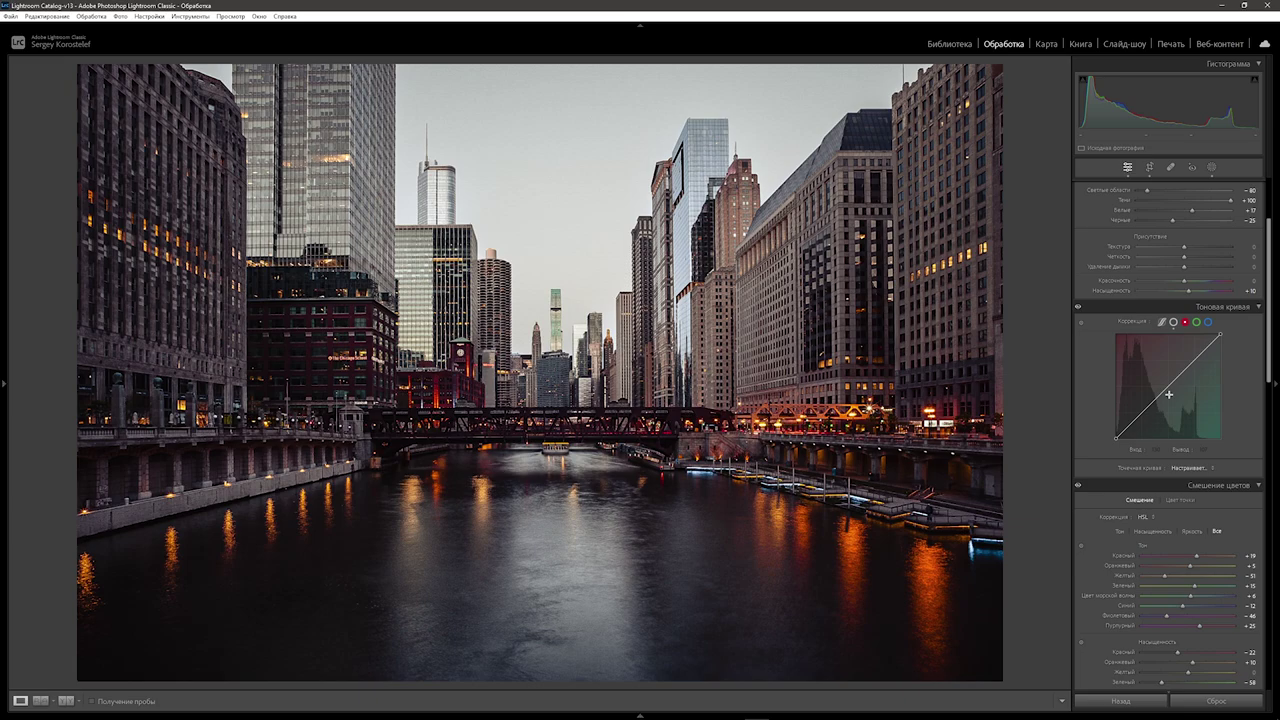
- Add points to the red curve, pulling the 63 shadow point to 56 and raising 130 to about 134
key("alt")
left_click(1141, 413)
left_click(1170, 385)
left_click(1194, 361)
key("alt")
key("alt")
left_click(1142, 412)
left_click_drag(1145, 428, 1147, 435)
key("alt")
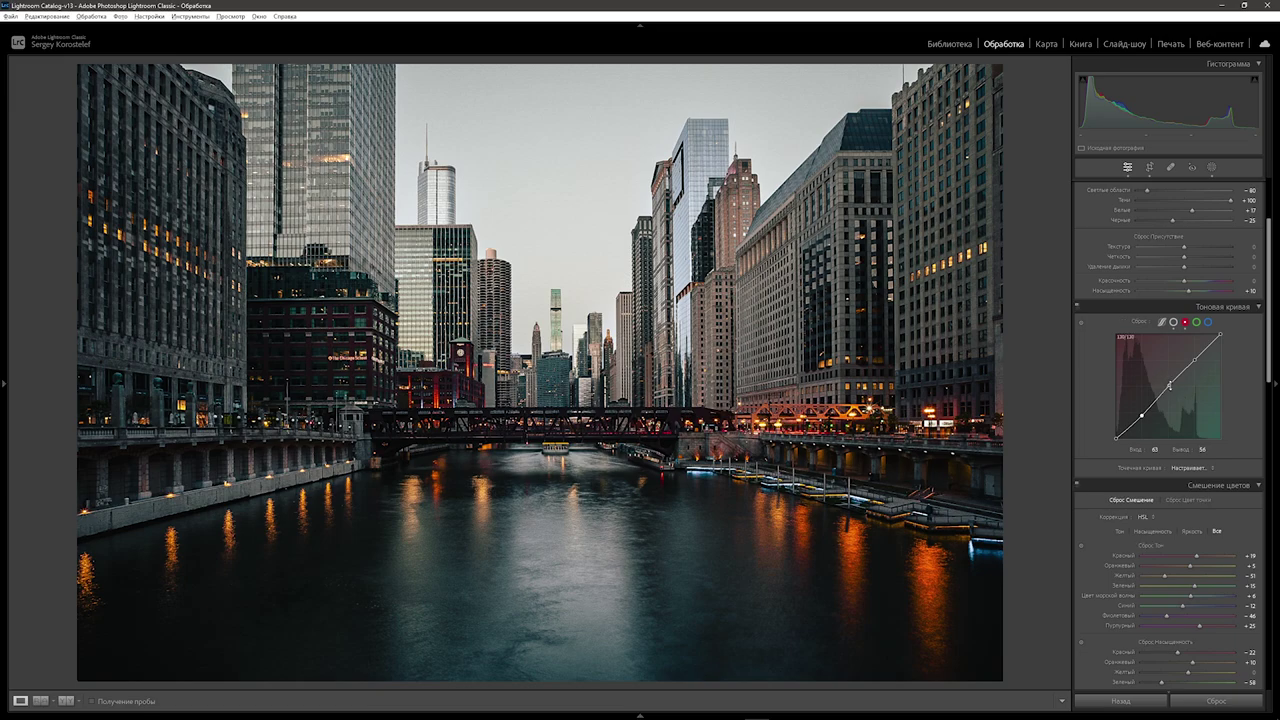
left_click_drag(1169, 384, 1165, 376)
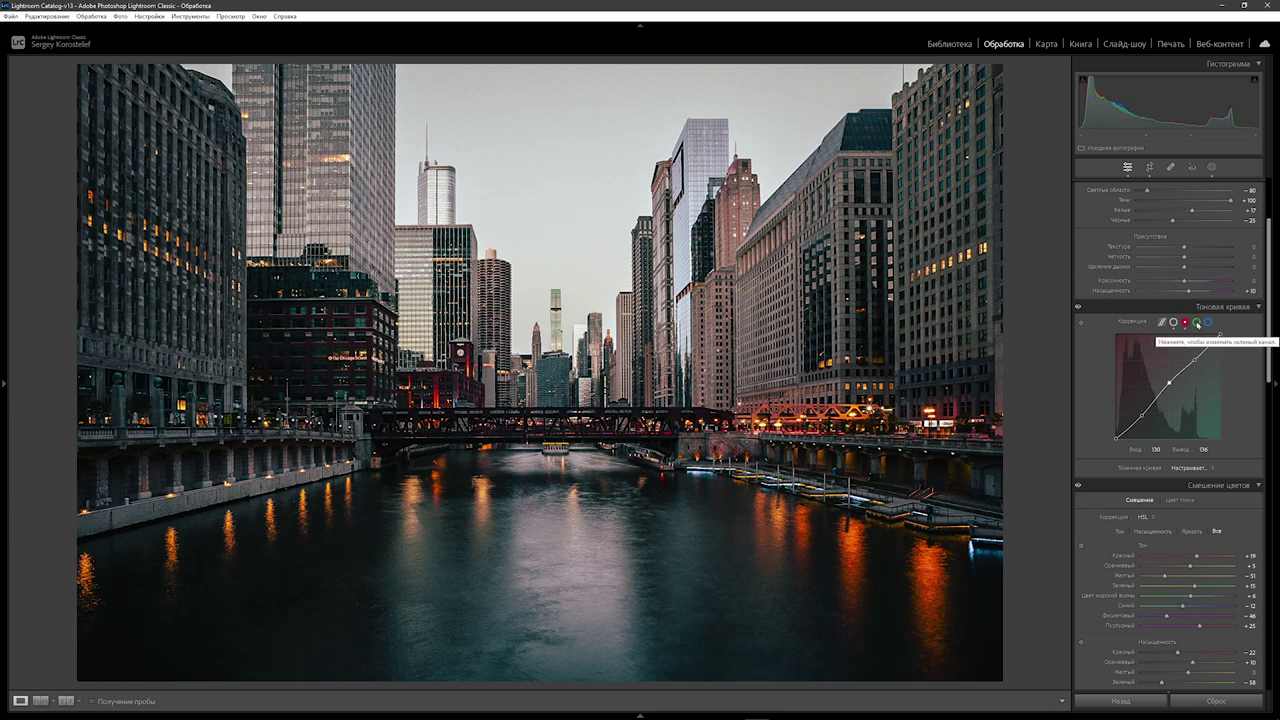
- On the blue curve, add points at 63, 129 and 188, lifting the shadow point to 71
left_click(1209, 322)
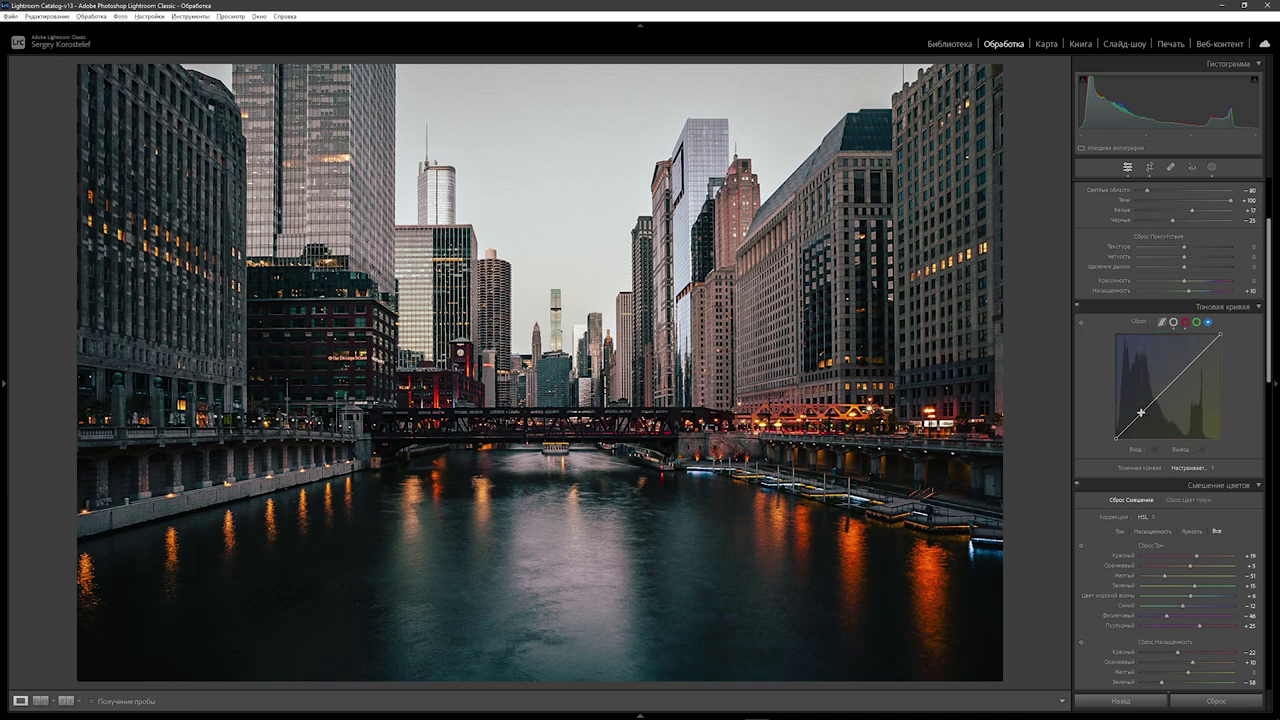
left_click(1142, 411)
left_click(1169, 385)
left_click(1194, 362)
left_click_drag(1142, 413, 1140, 406)
left_click_drag(1140, 405, 1137, 399)
- Lower the blue midtone point to 125 and the highlight point to about 185
left_click(1168, 385)
left_click_drag(1170, 392, 1176, 412)
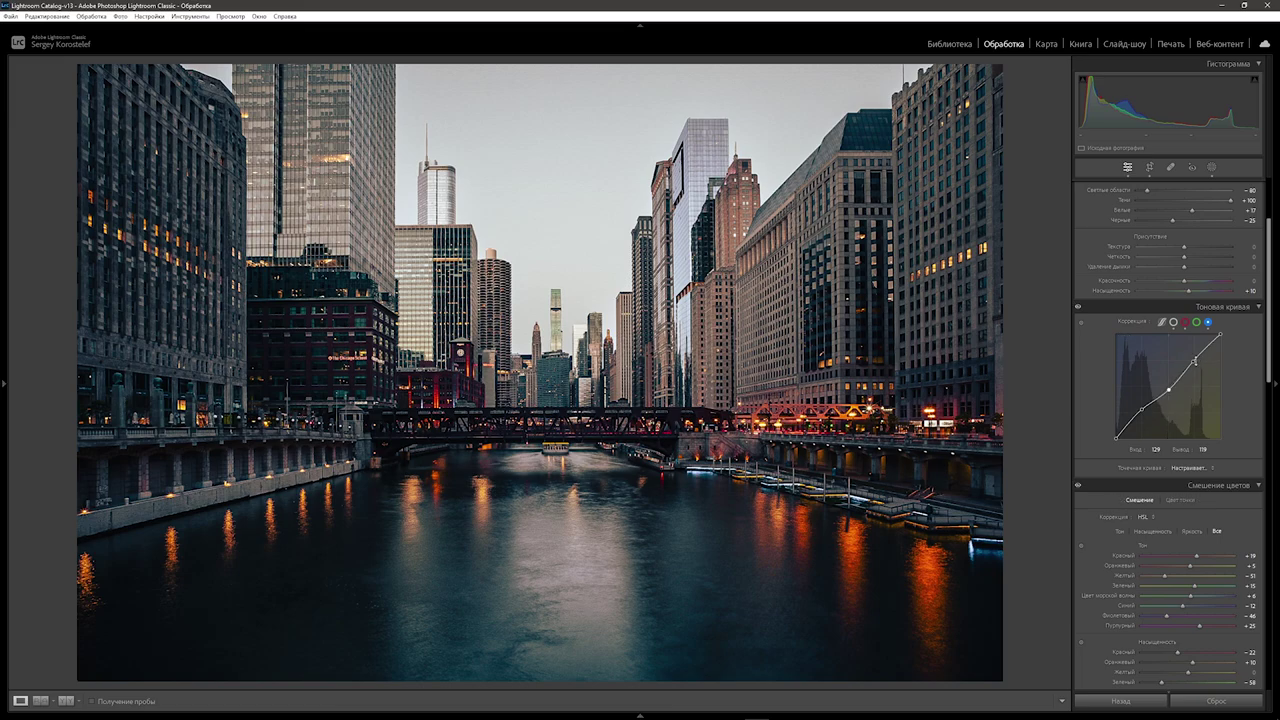
left_click_drag(1194, 362, 1196, 376)
- Compare the edit with the original, then start a new develop preset from the Presets panel
key("backslash")
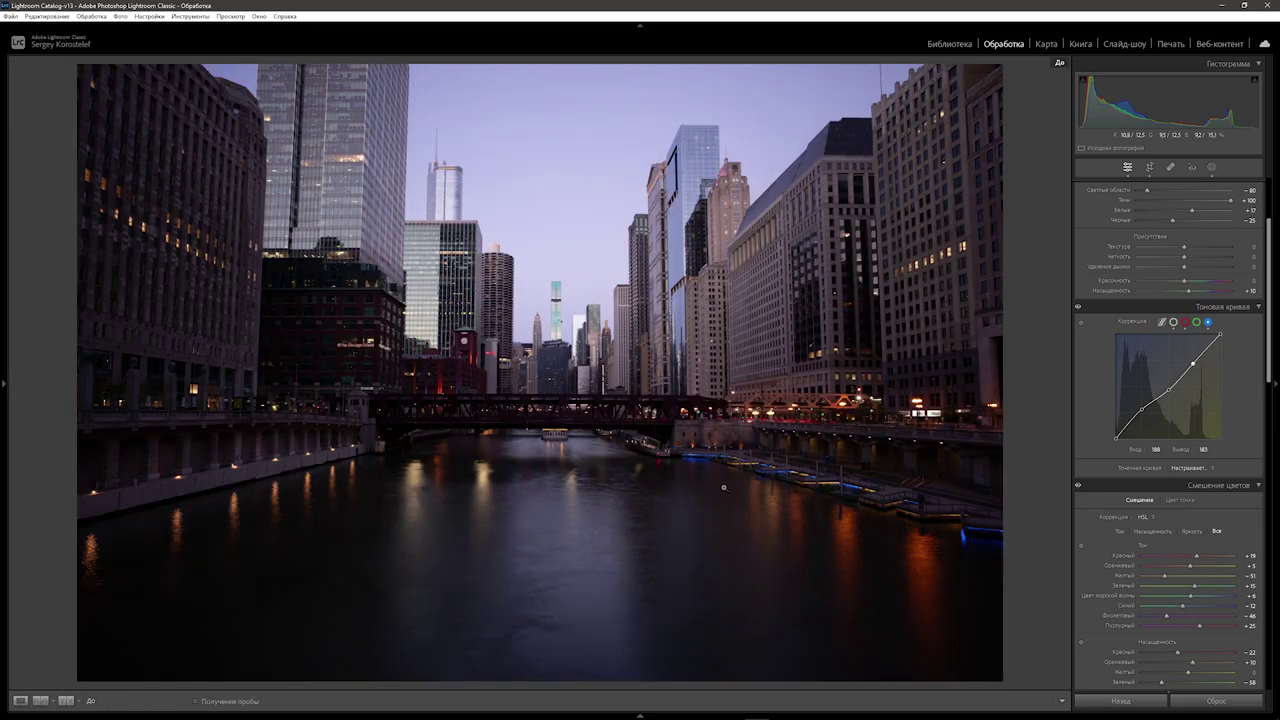
key("backslash")
key("backslash")
key("backslash")
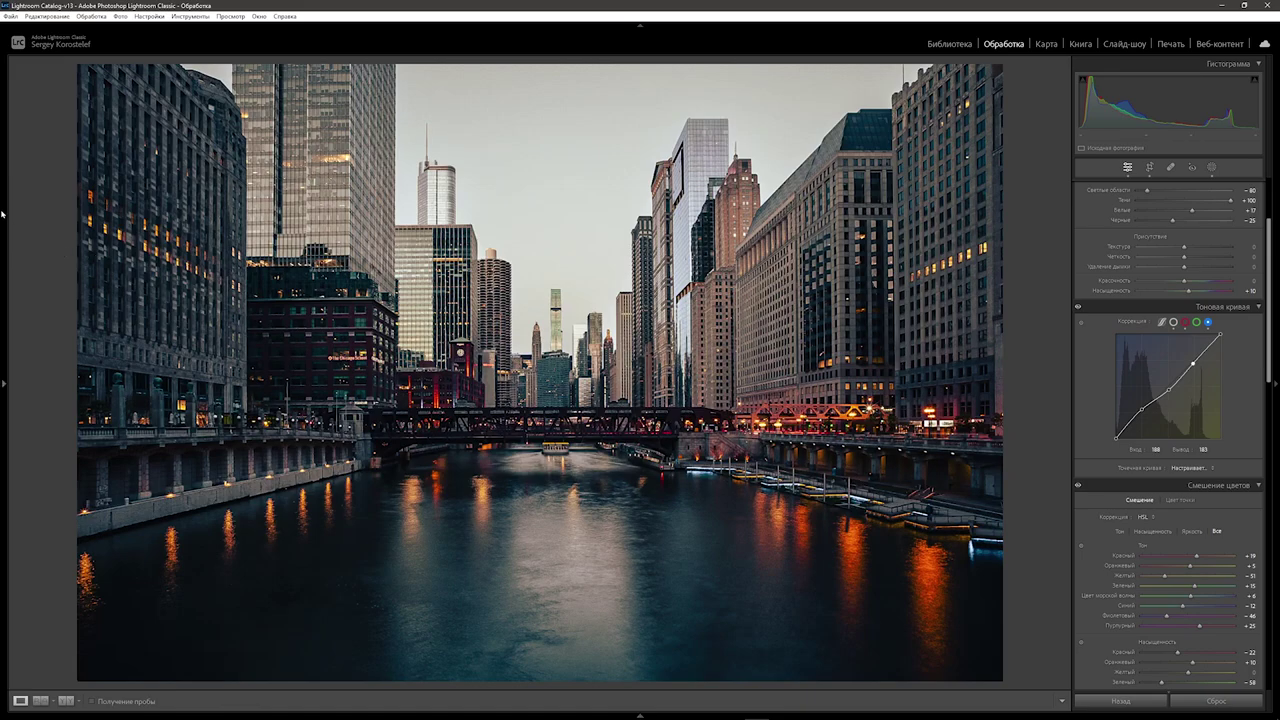
left_click(181, 105)
left_click(228, 118)
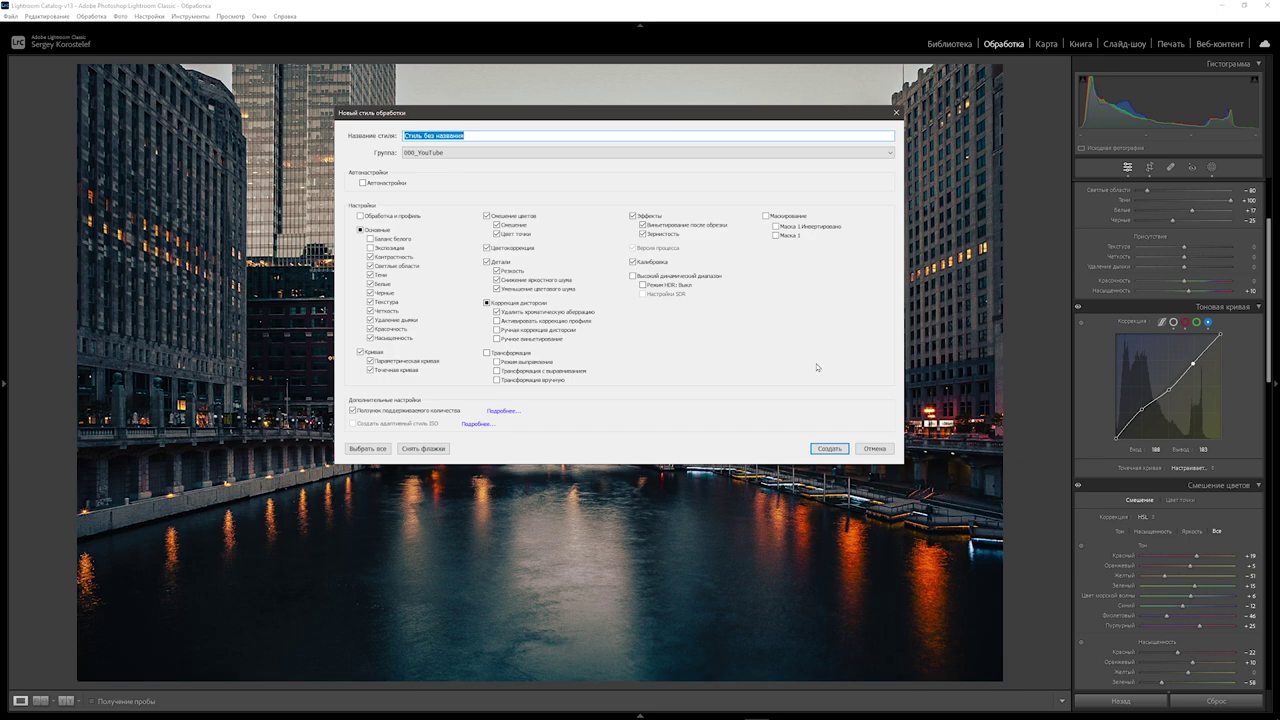
- Enter the preset name and create the preset in the 000_YouTube group
type("Pr Hines")
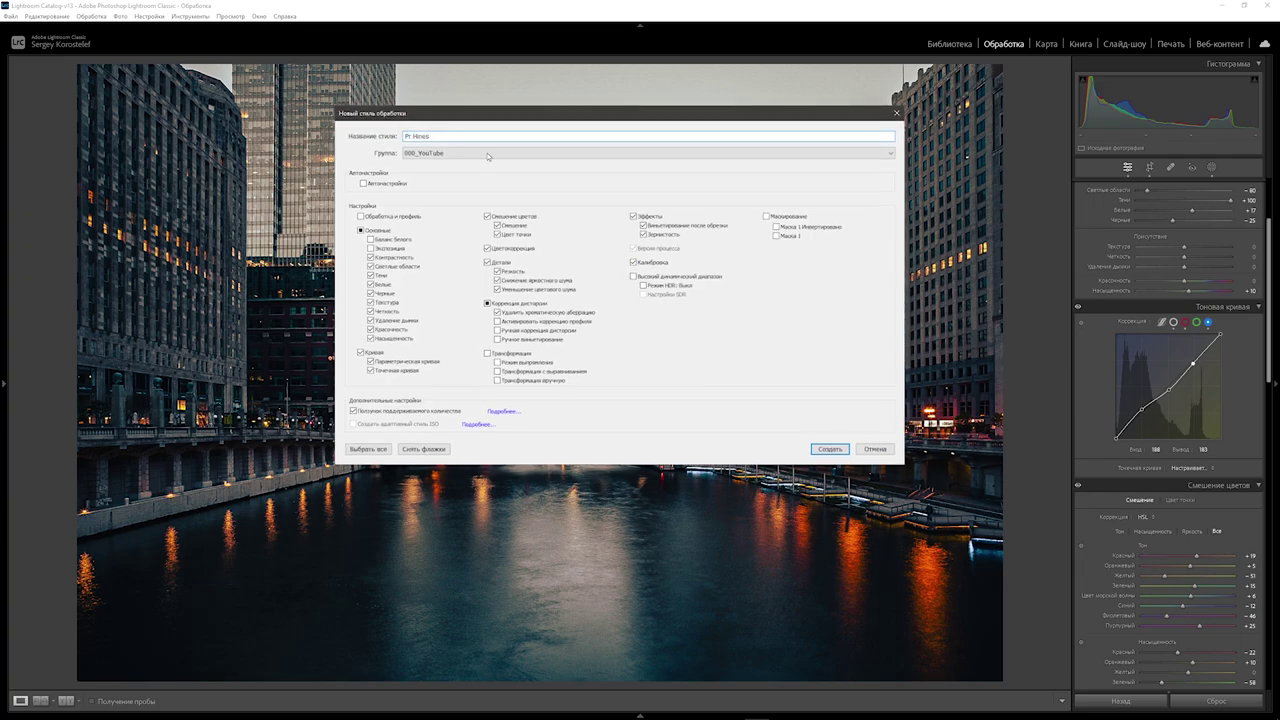
left_click(827, 451)
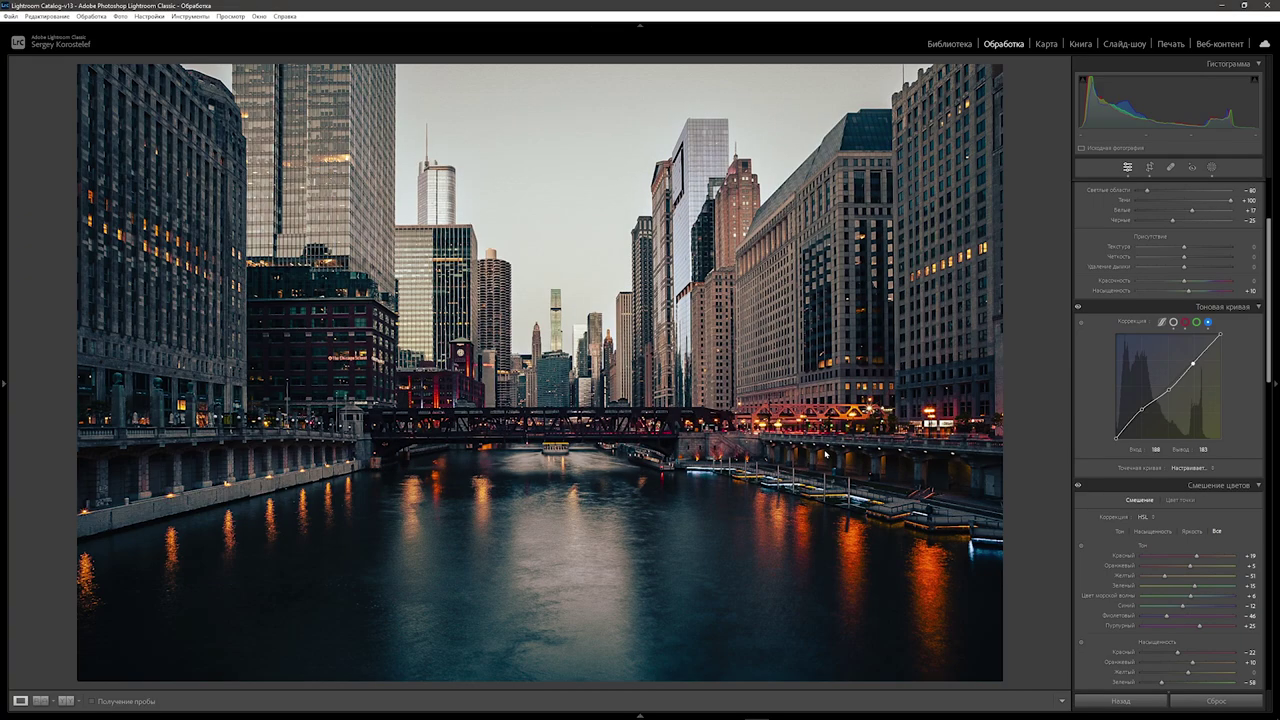